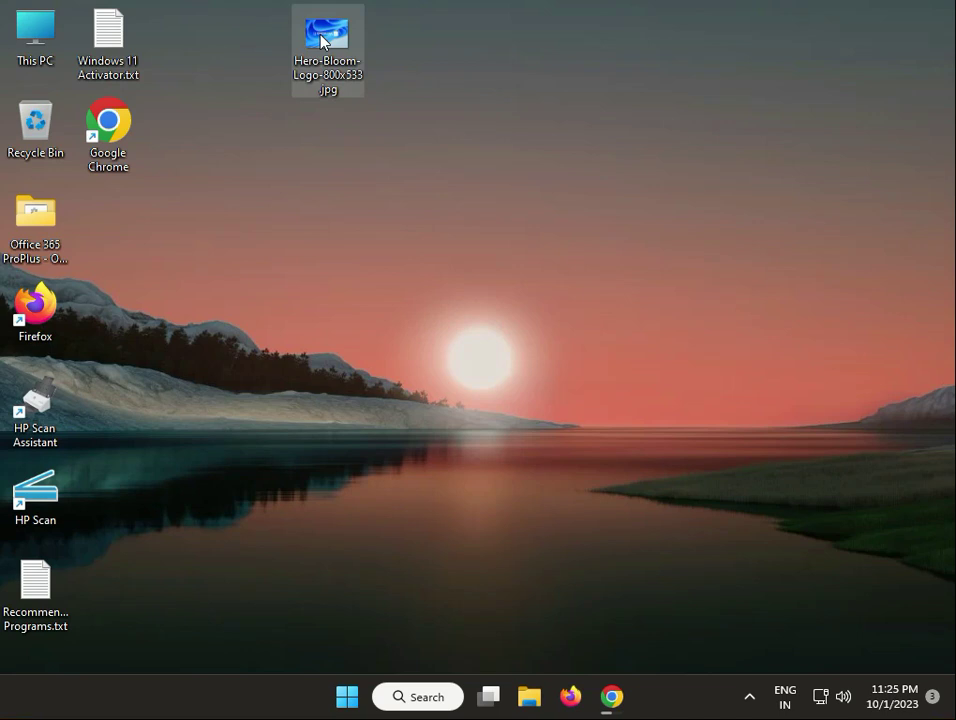
Check the extended context options of Hero-Bloom-Logo-800x533.jpg on the desktop for the Print command.
double_click(322, 38)
right_click(341, 39)
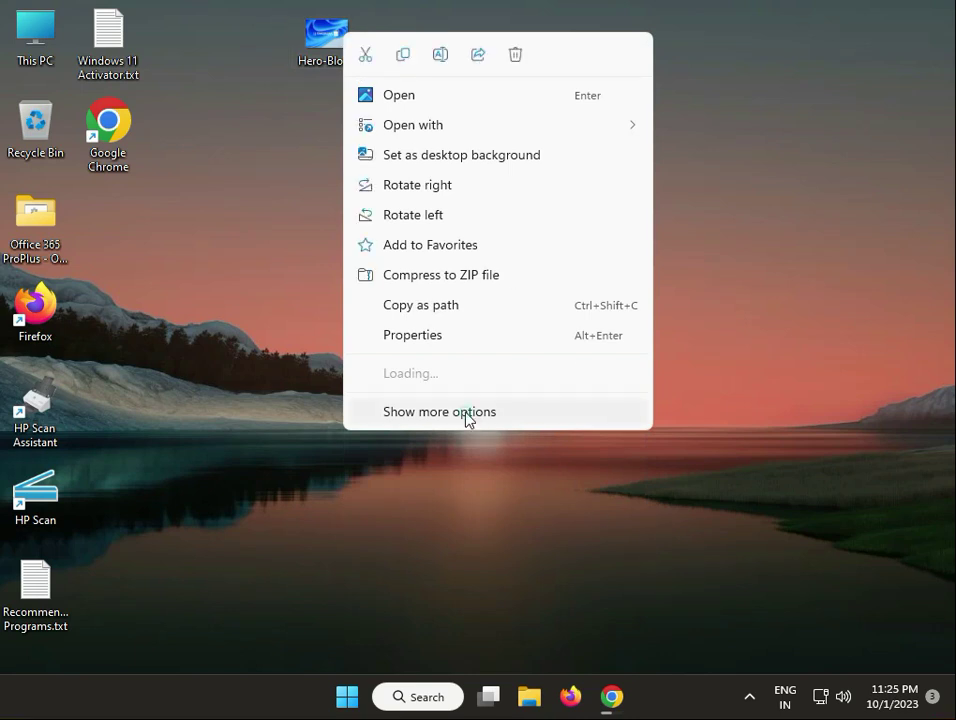
click(467, 419)
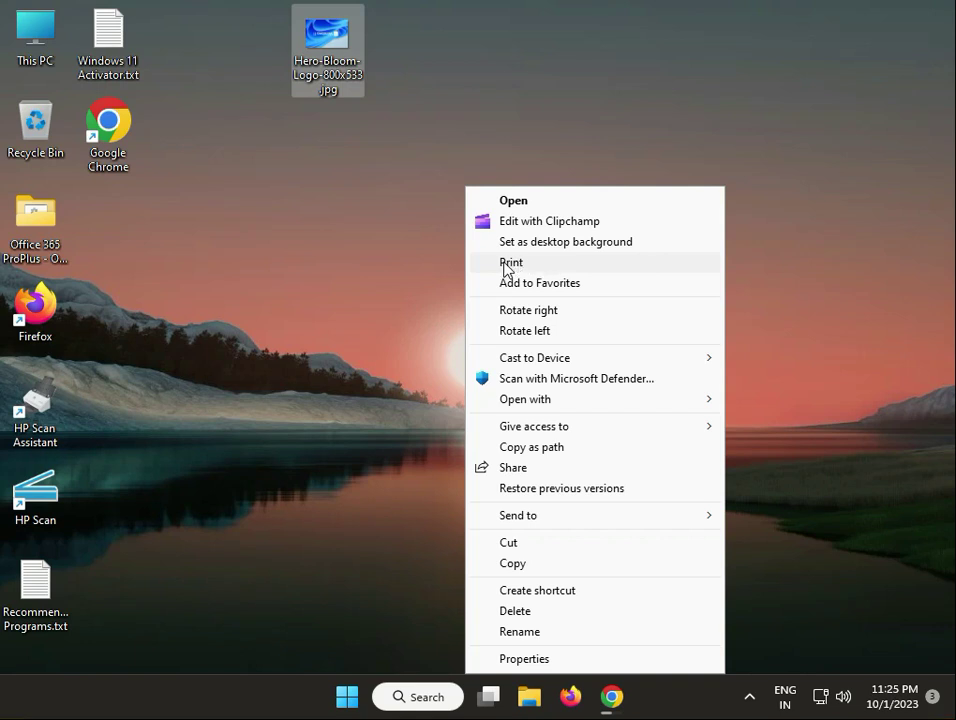
click(320, 266)
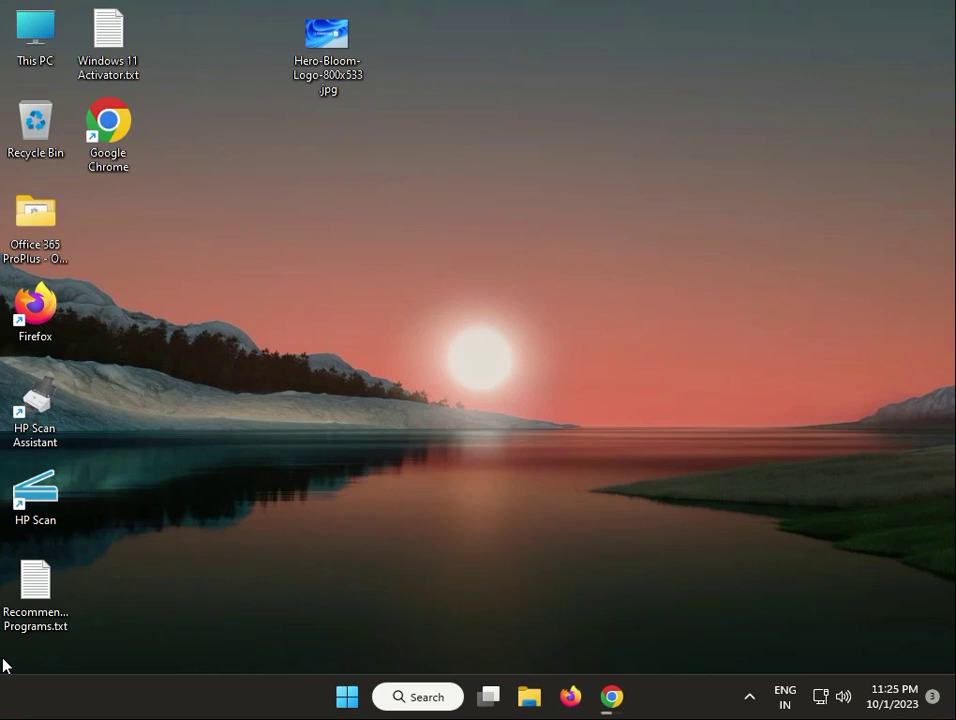
Open the Default apps page in Windows Settings.
click(348, 700)
click(348, 700)
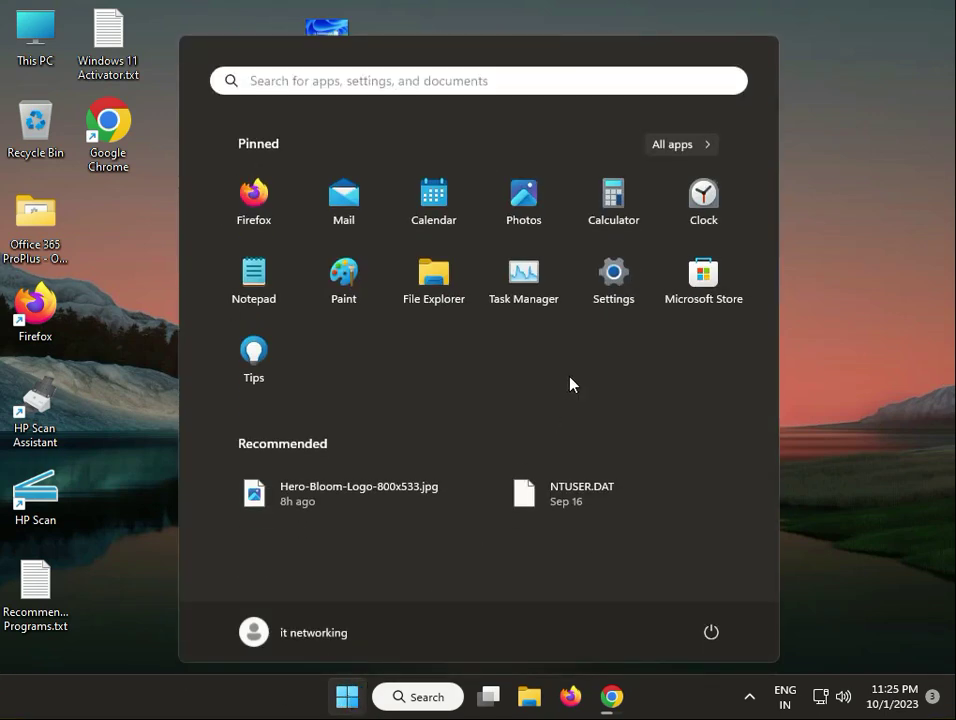
click(617, 288)
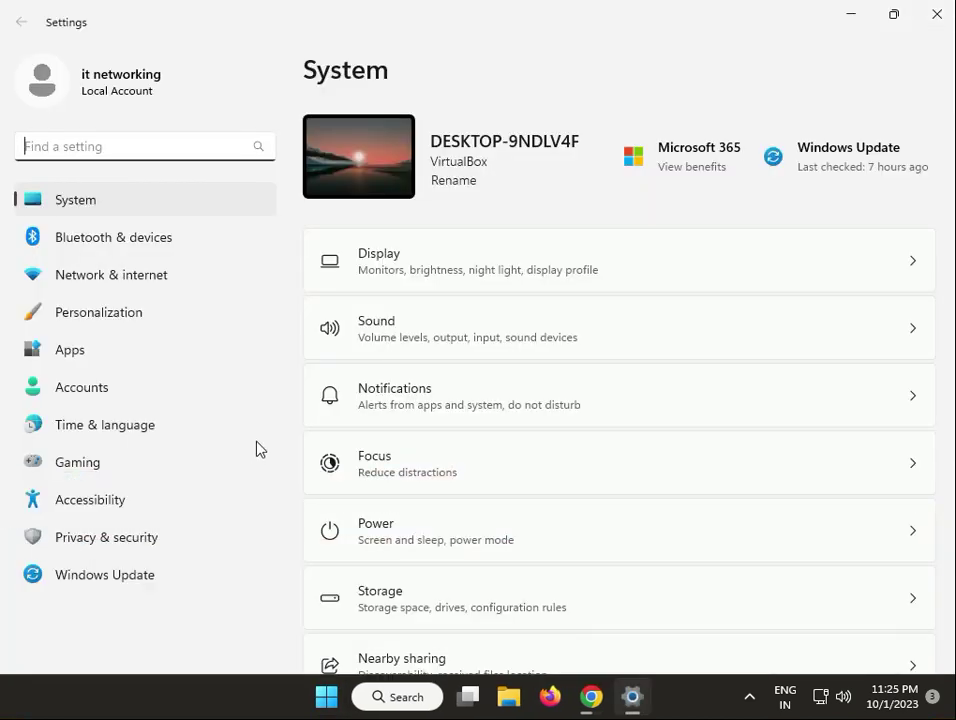
click(153, 355)
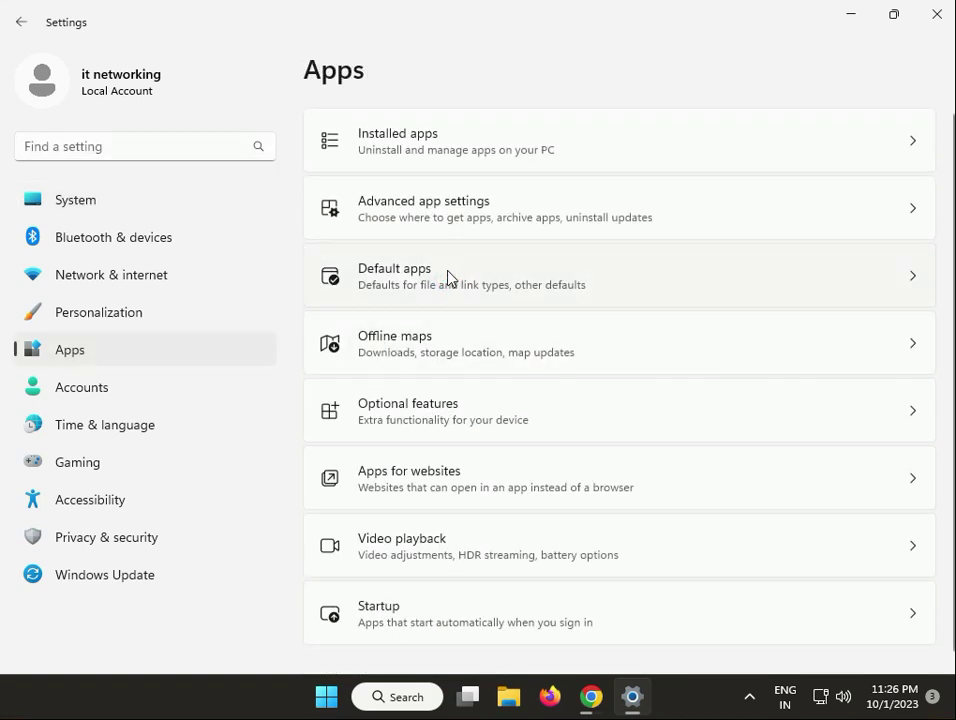
click(448, 276)
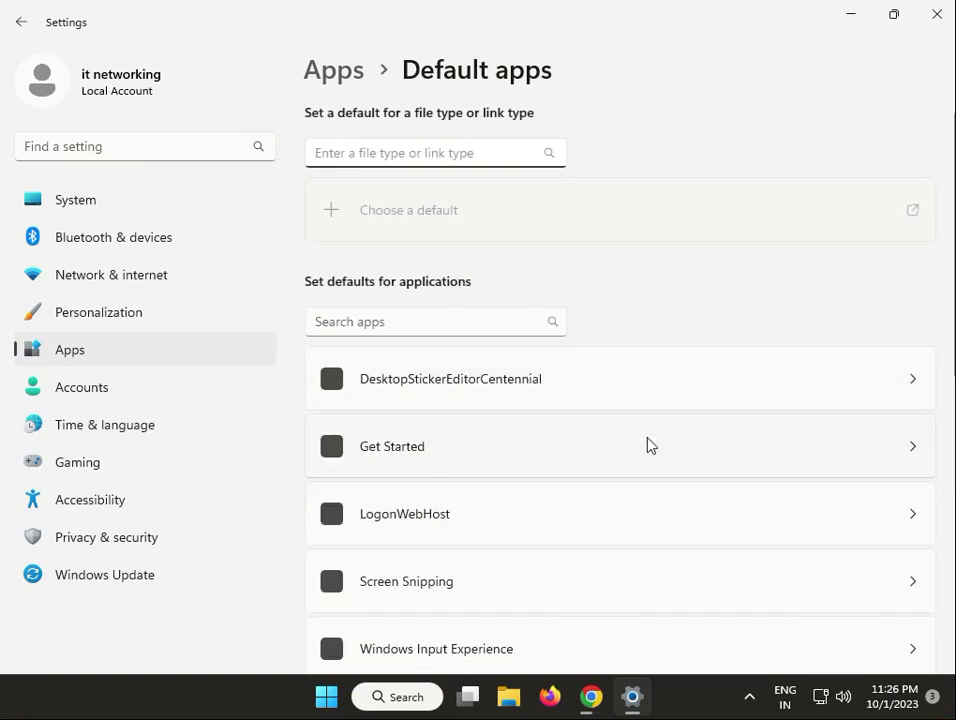
Open the related setting for choosing default apps by file type.
scroll(647, 444, down, 1)
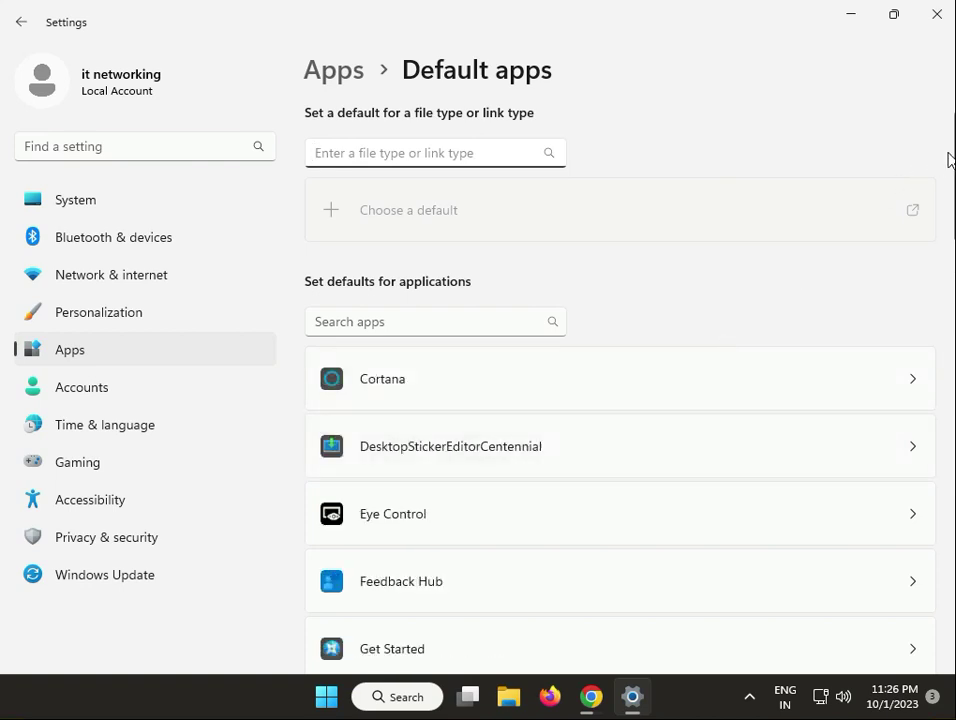
drag(948, 140, 907, 606)
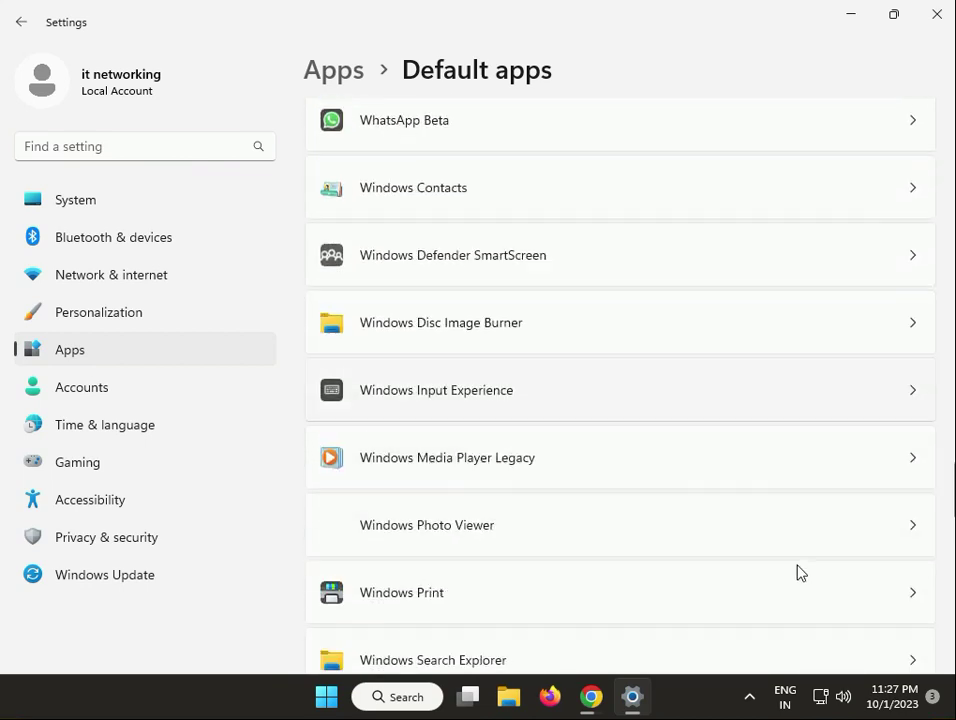
scroll(952, 487, down, 3)
scroll(951, 516, down, 2)
scroll(952, 516, down, 5)
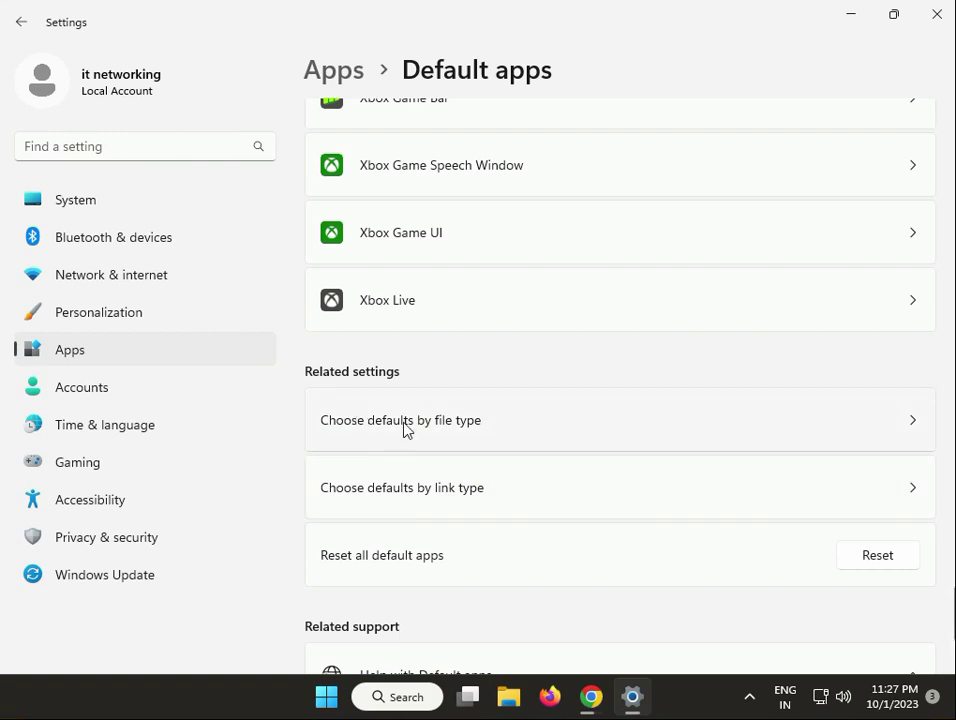
click(446, 429)
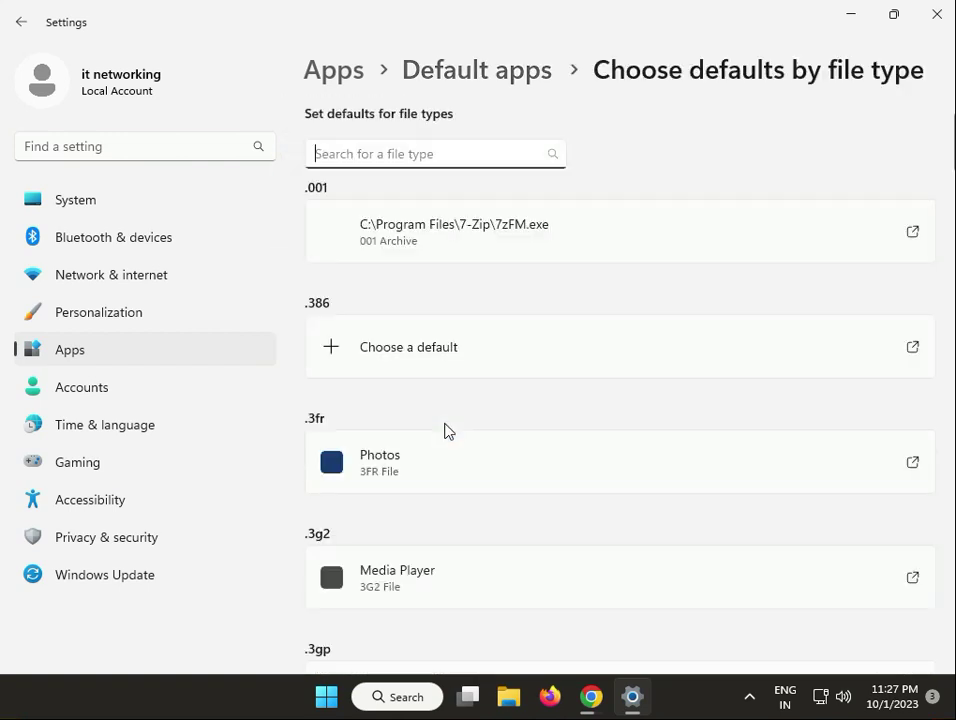
Find the pdf file type, set Microsoft Edge as its default app, and close Settings.
click(385, 157)
text(pdf)
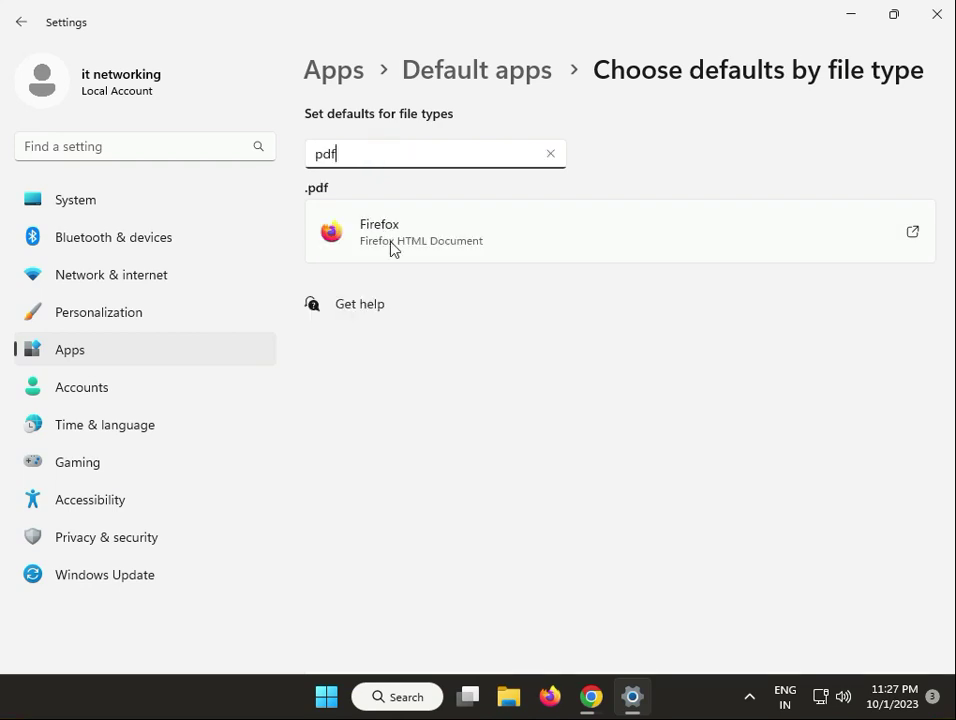
click(443, 243)
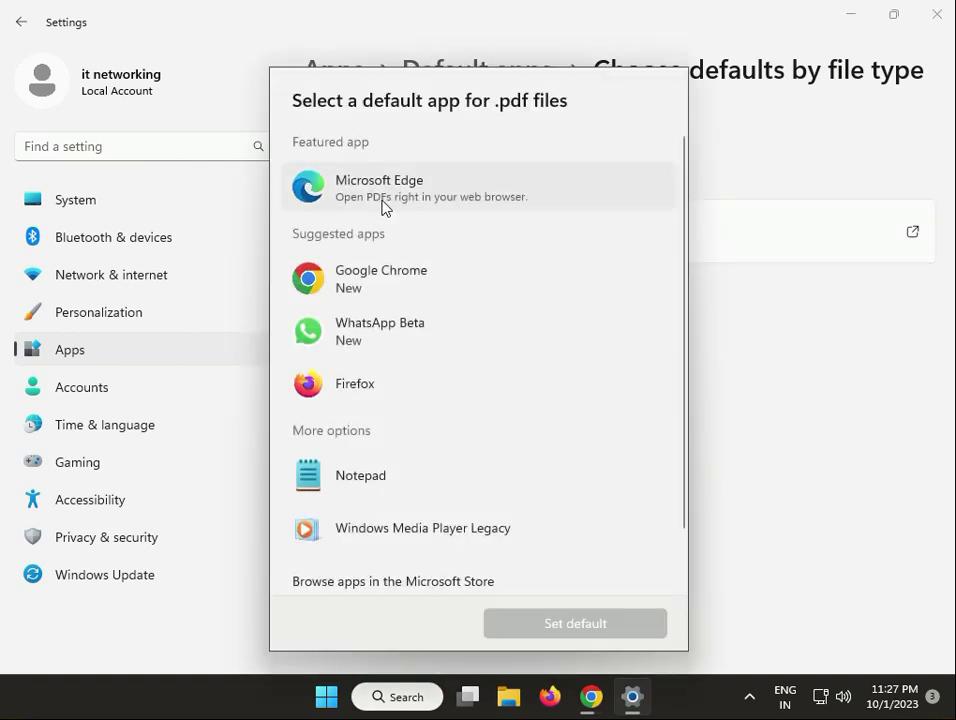
click(384, 200)
click(581, 620)
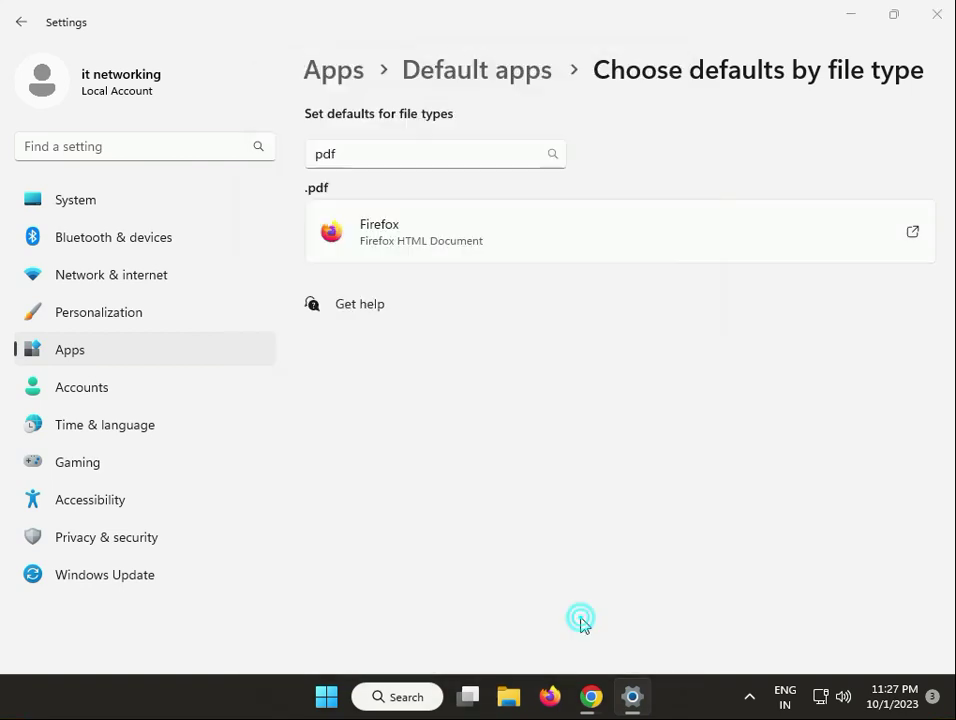
click(932, 14)
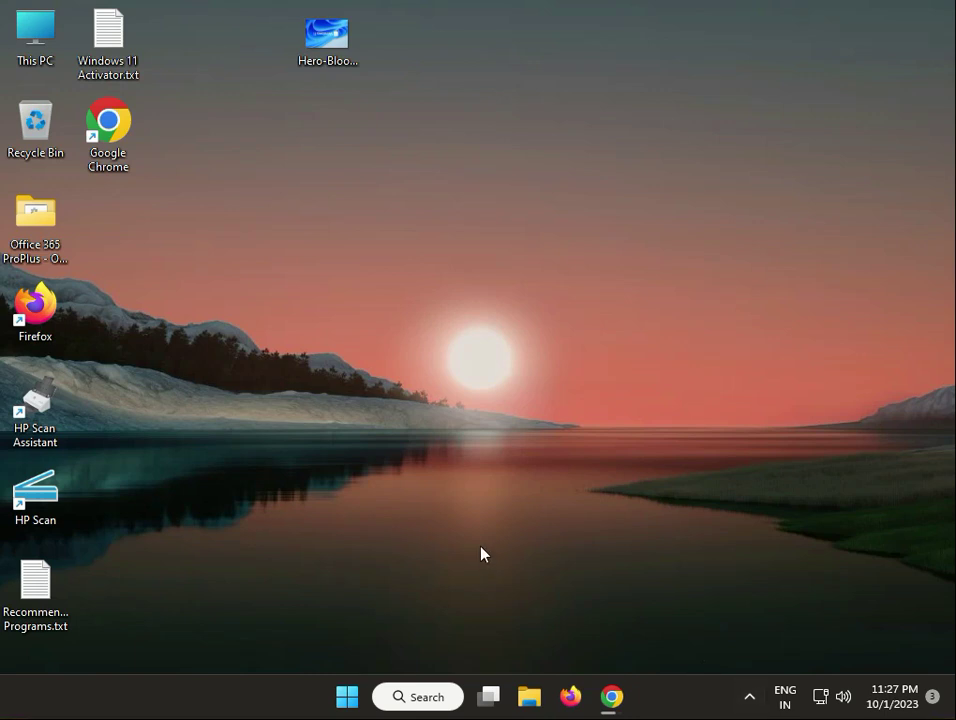
In the Printers & scanners settings, turn off "Let Windows manage my default printer" and close Settings.
click(349, 697)
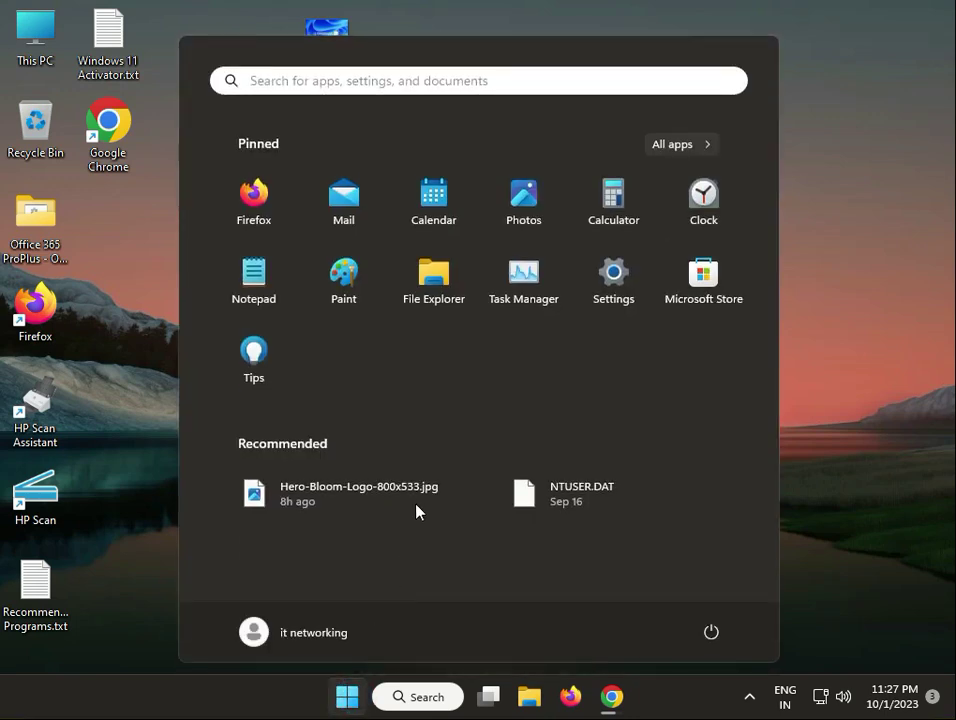
click(613, 280)
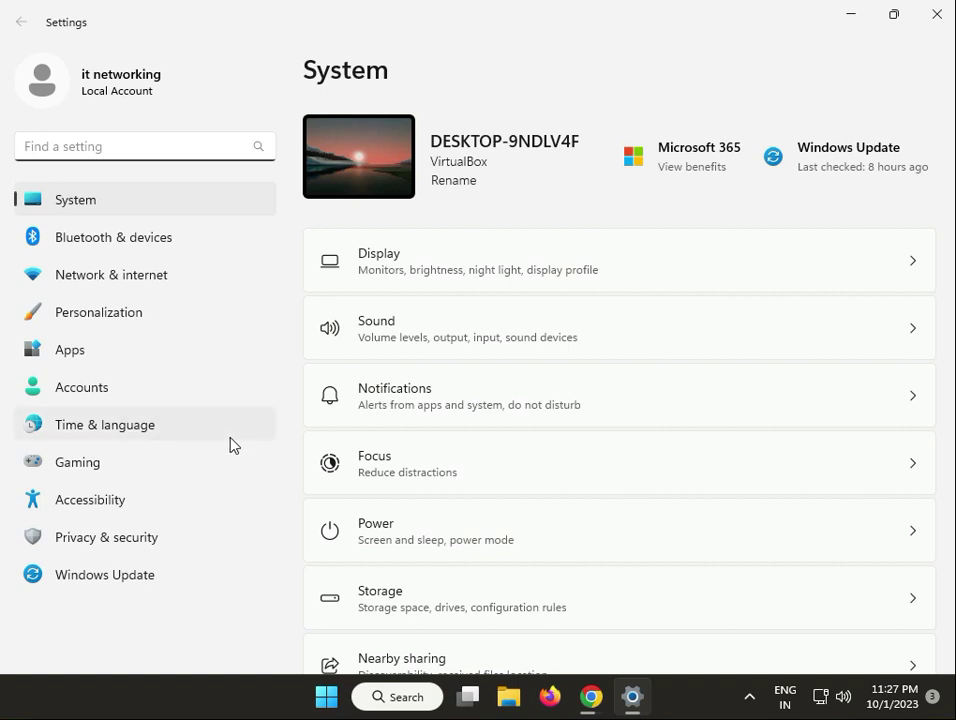
click(115, 238)
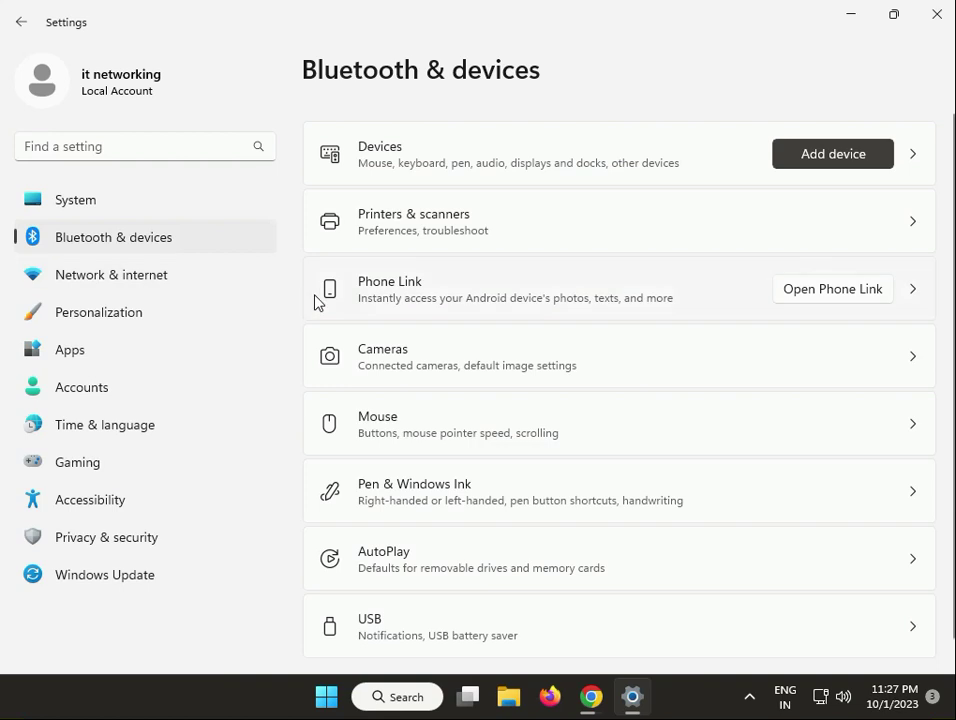
click(411, 229)
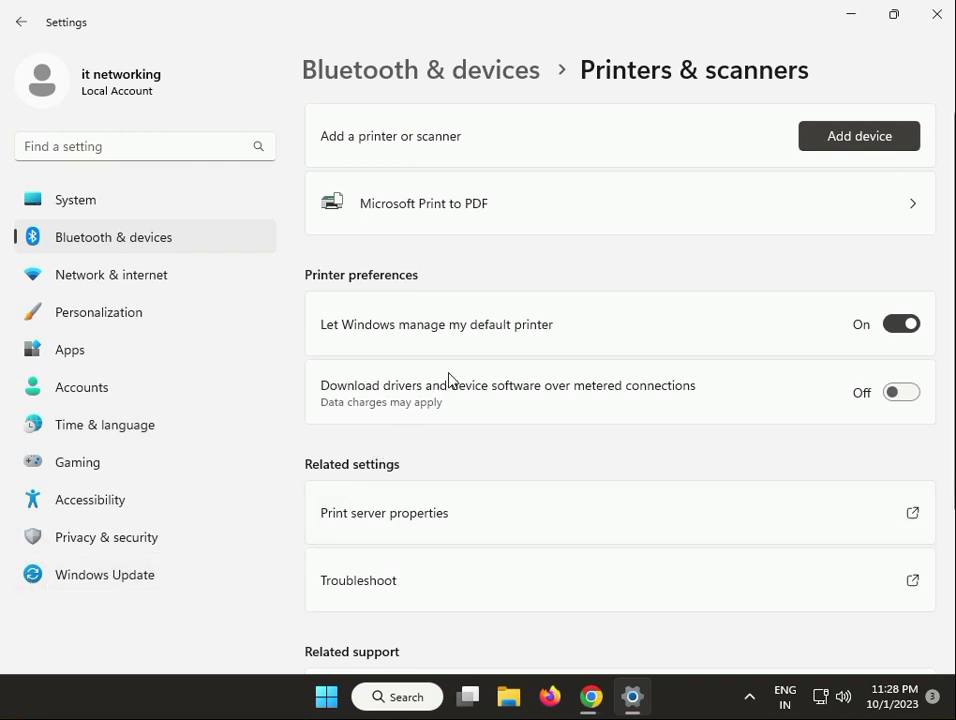
click(905, 327)
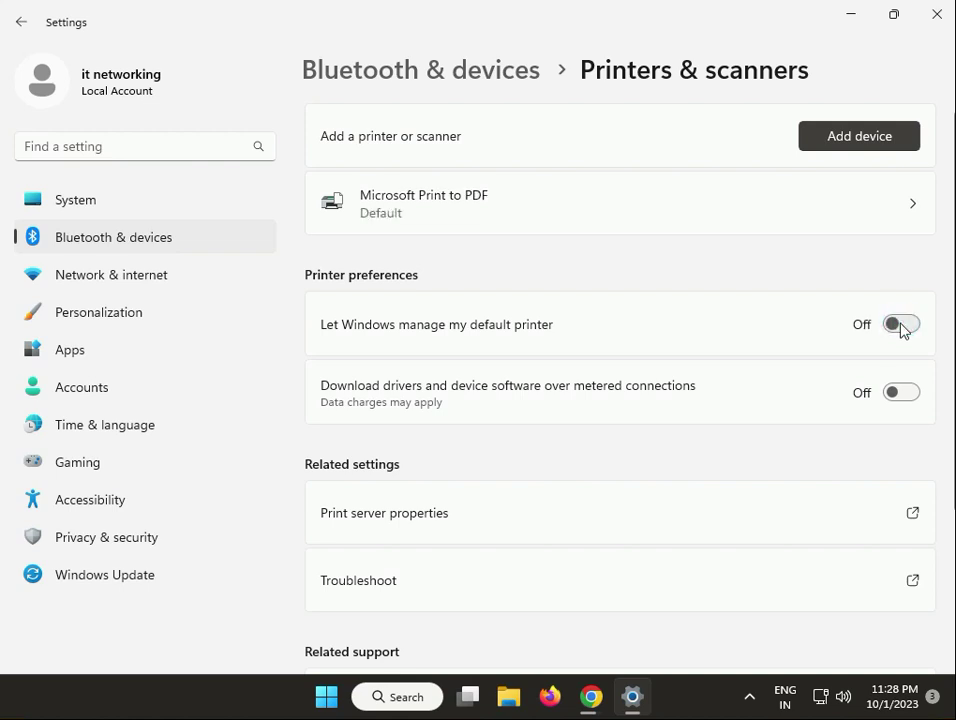
click(935, 18)
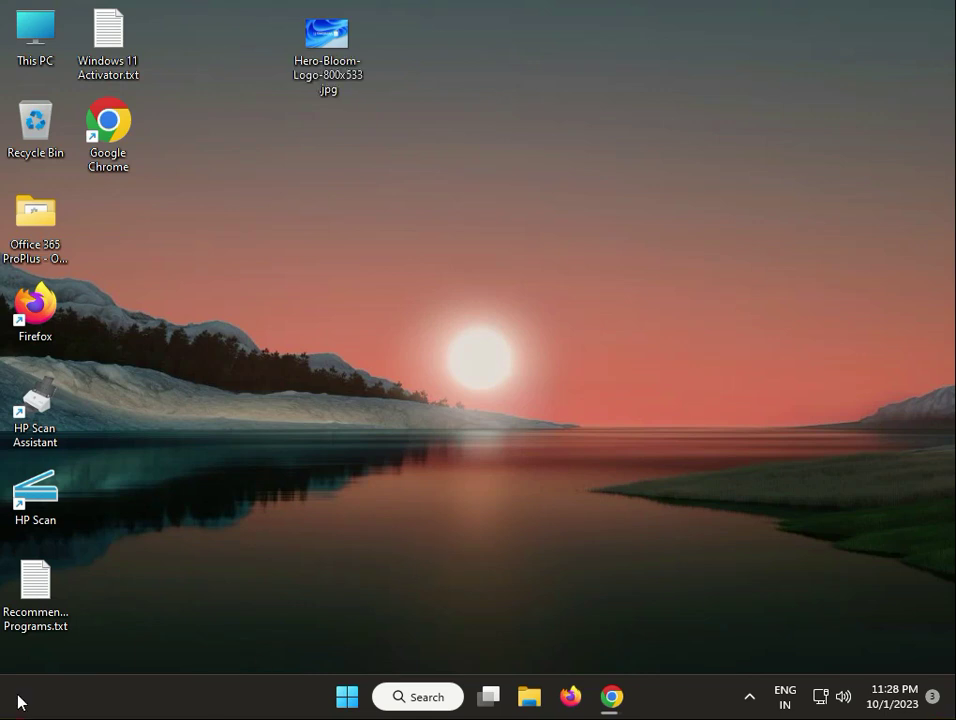
Launch the Registry Editor by running regedit and allow it to make changes to the device.
click(302, 559)
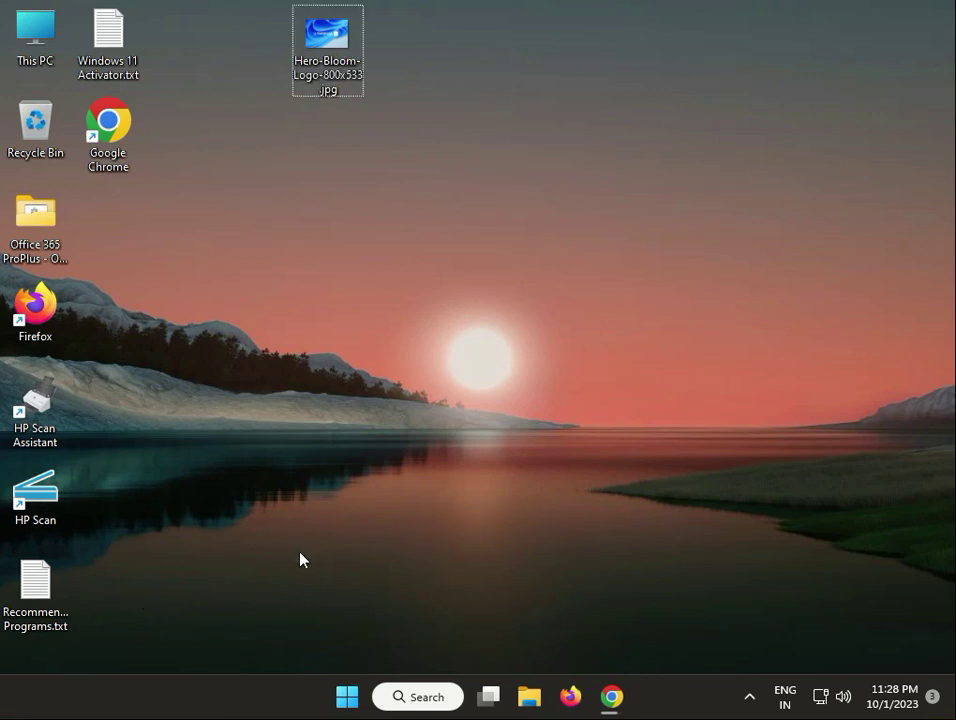
key(super+r)
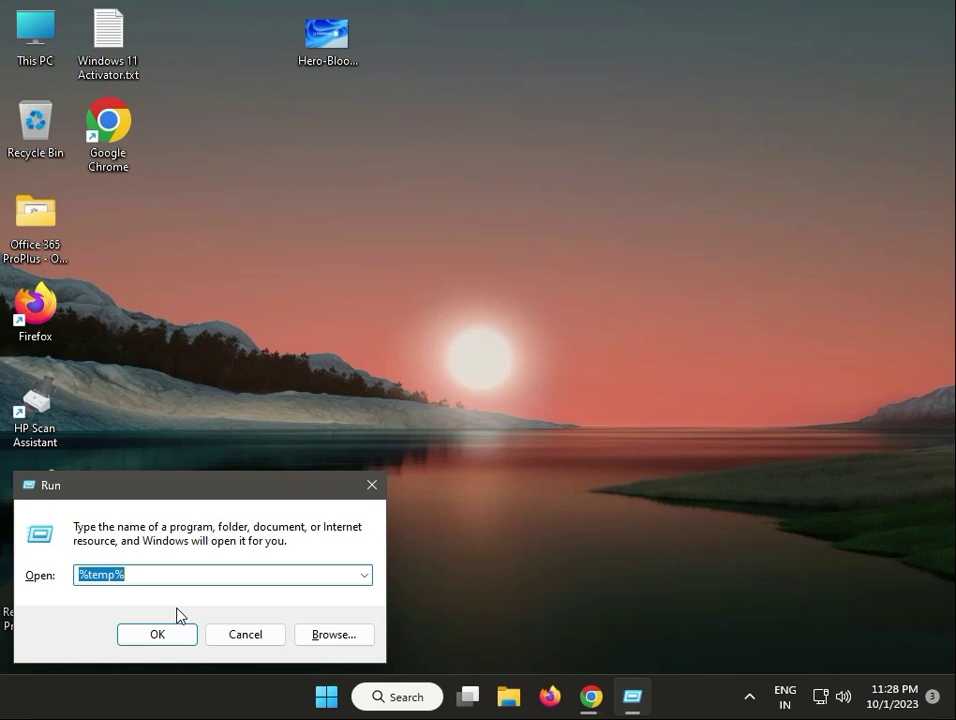
text(re)
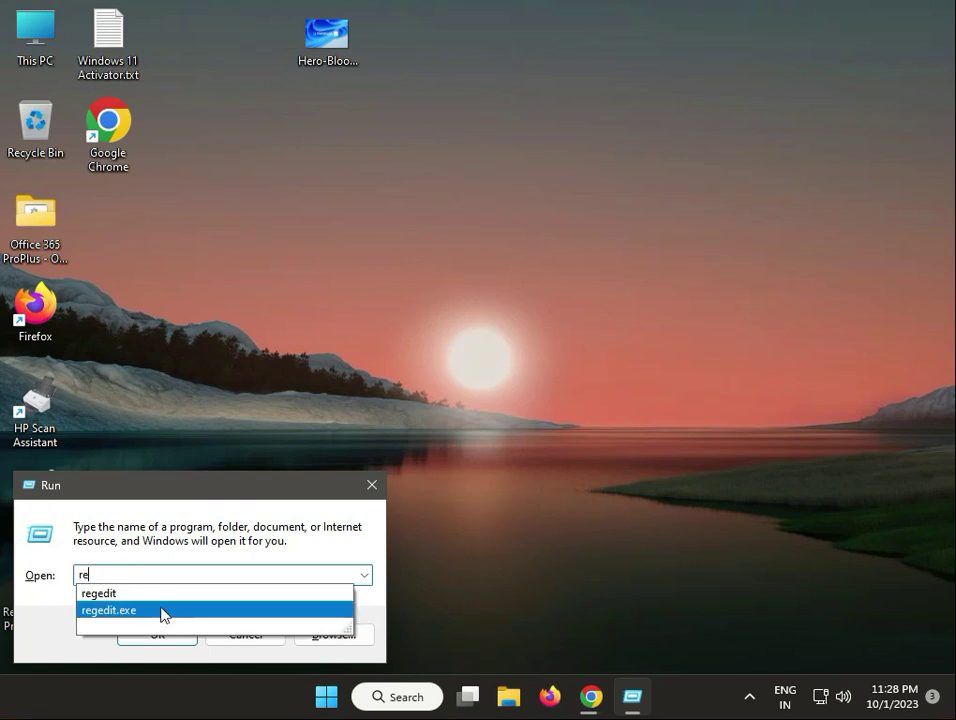
click(155, 597)
click(168, 638)
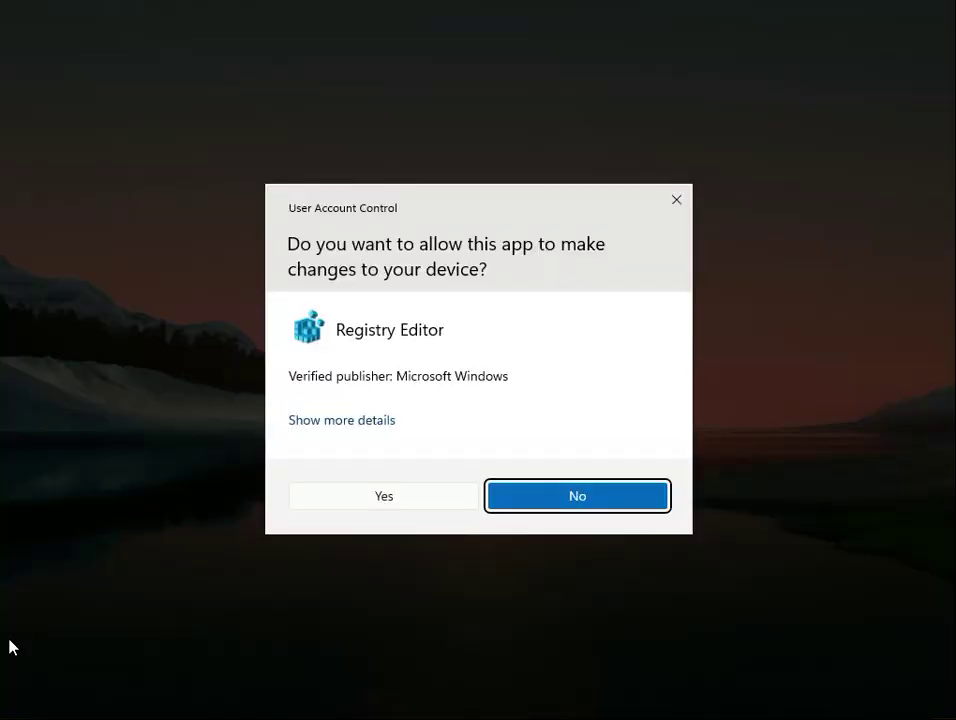
click(356, 499)
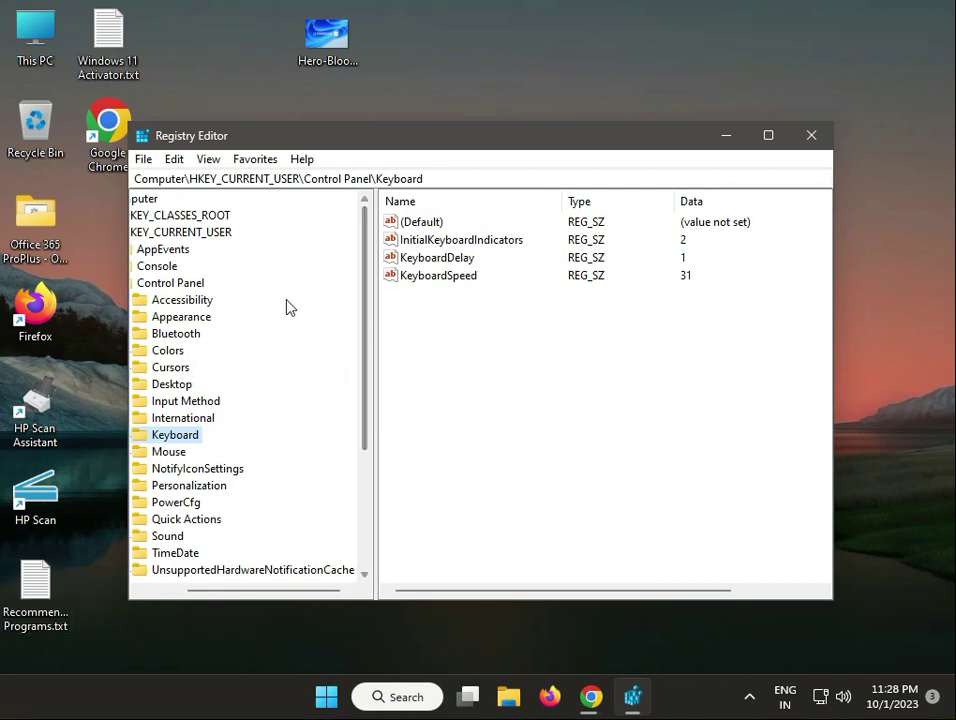
Navigate the registry to HKEY_CURRENT_USER\Software\Microsoft and select the Microsoft key.
drag(240, 592, 154, 596)
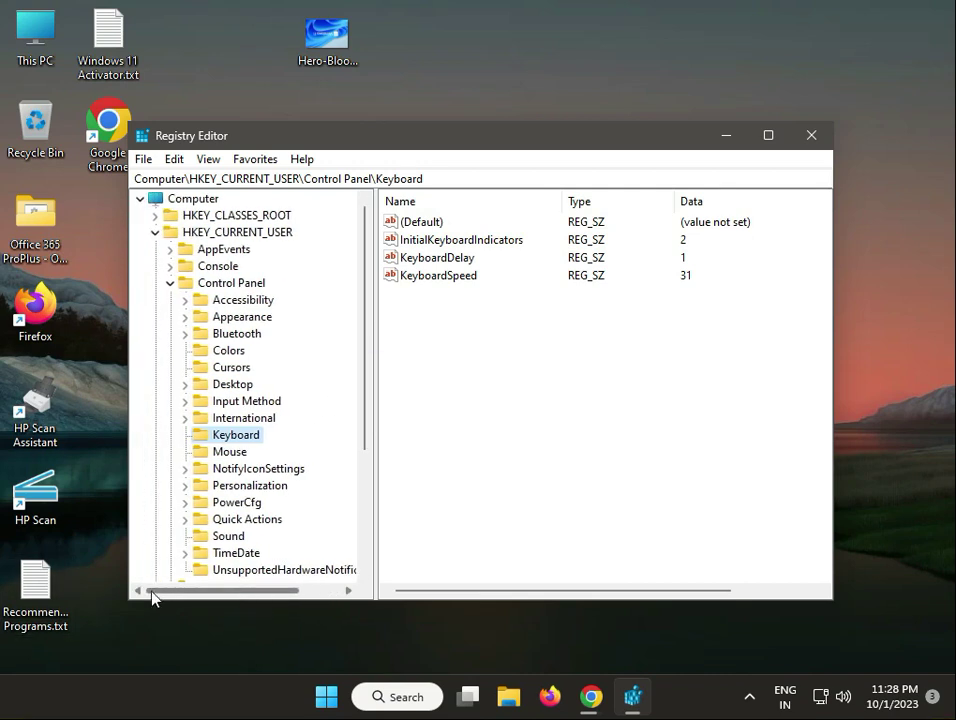
click(171, 286)
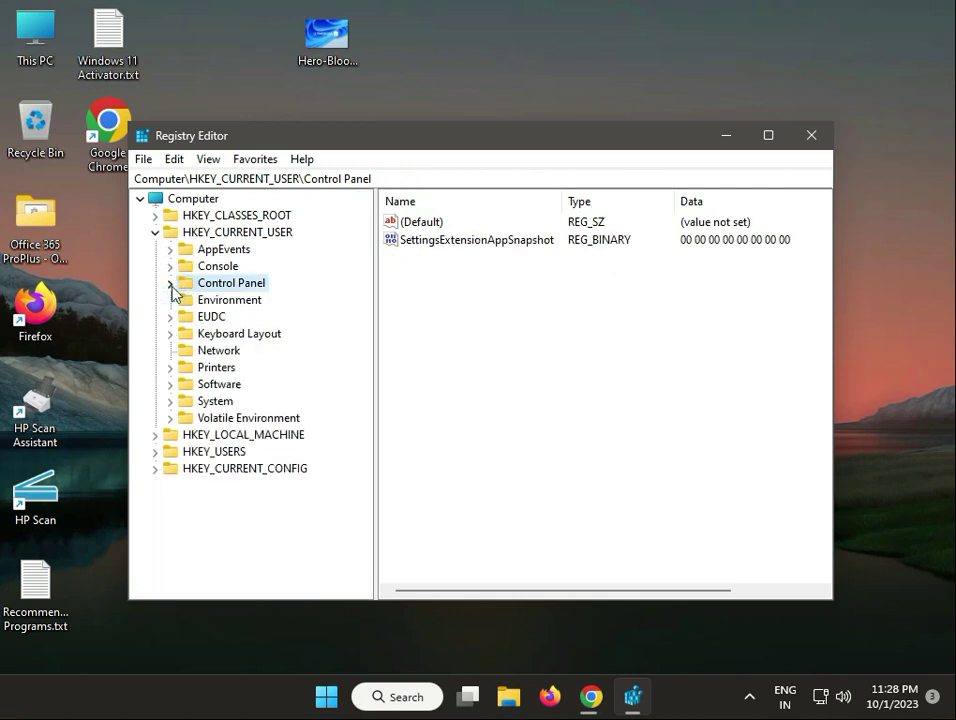
click(248, 234)
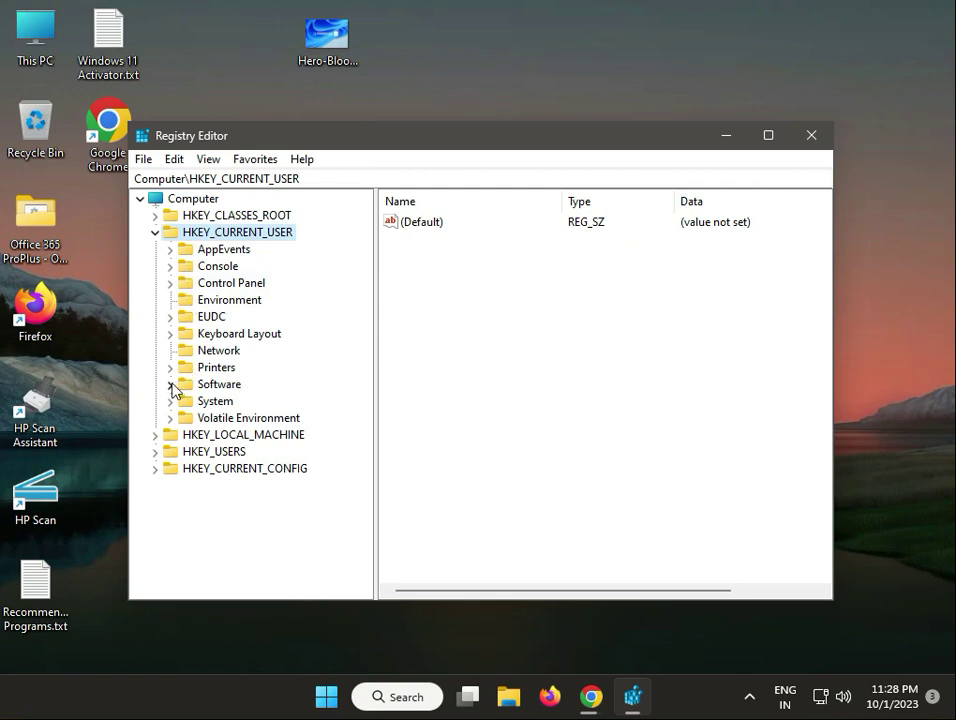
click(170, 384)
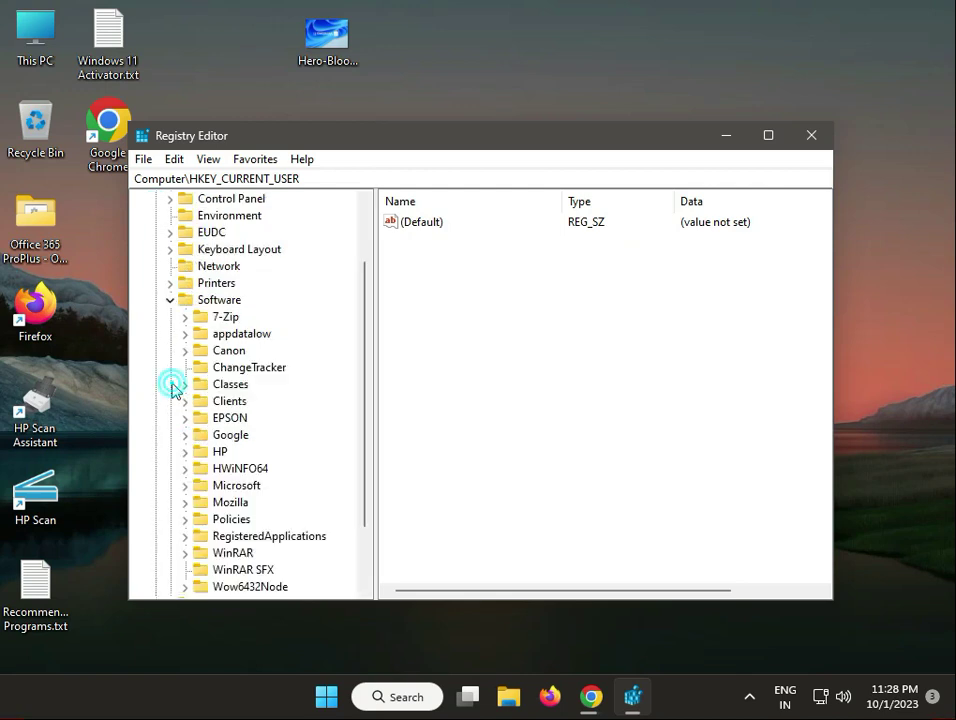
click(187, 486)
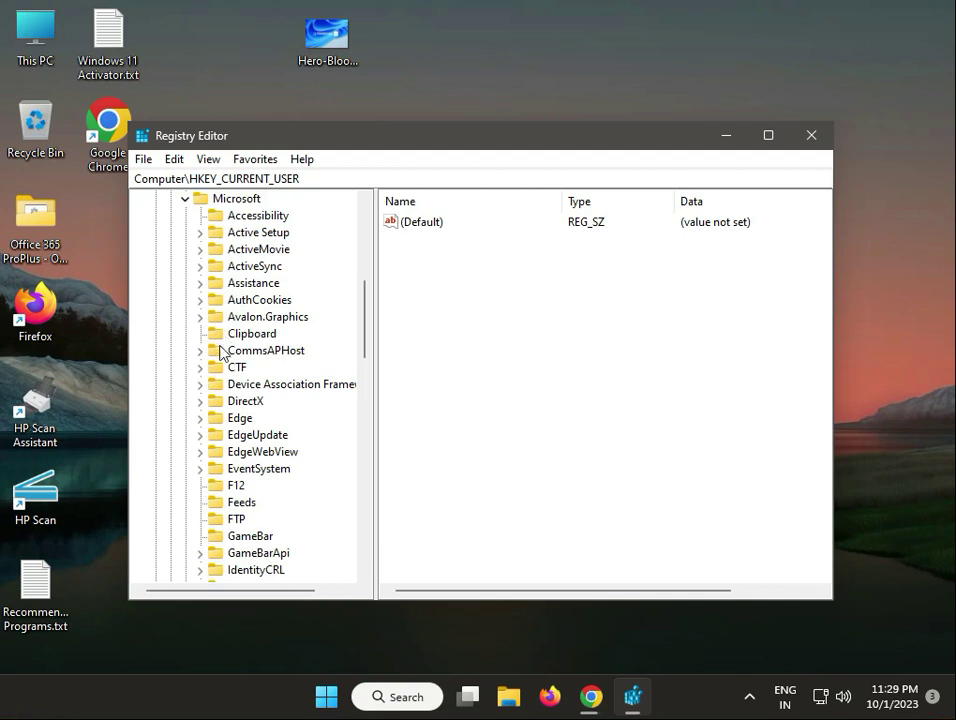
click(222, 200)
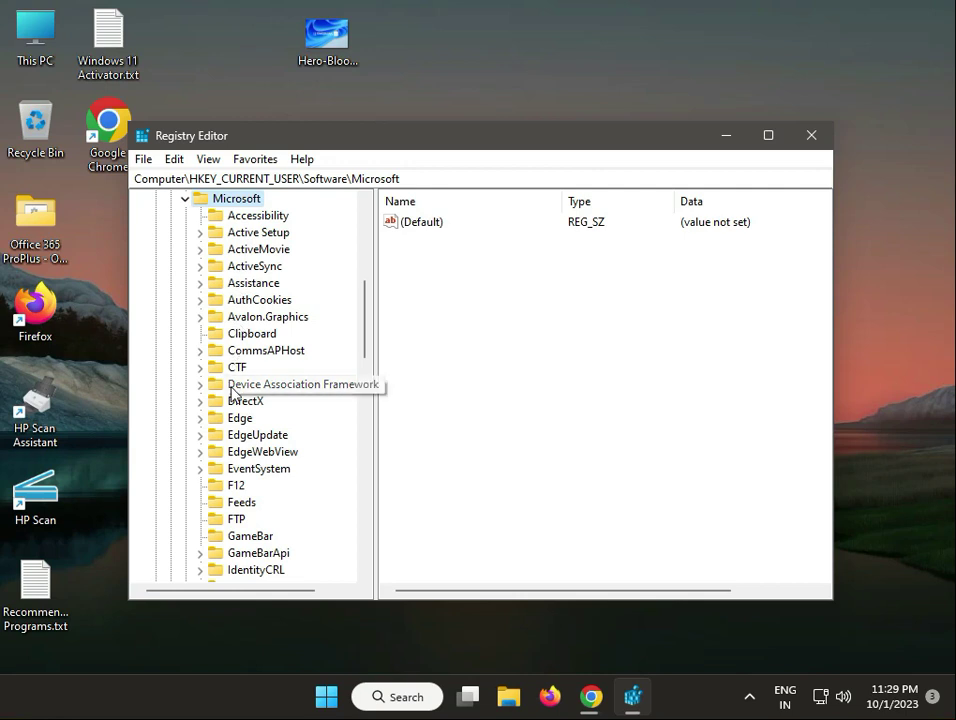
click(236, 352)
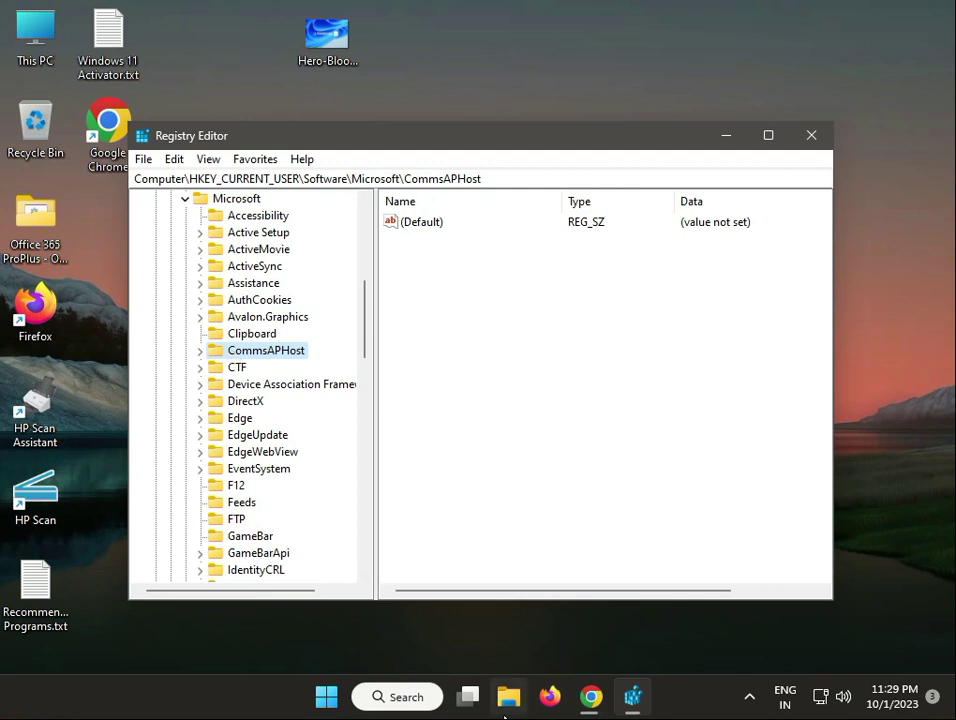
key(Left)
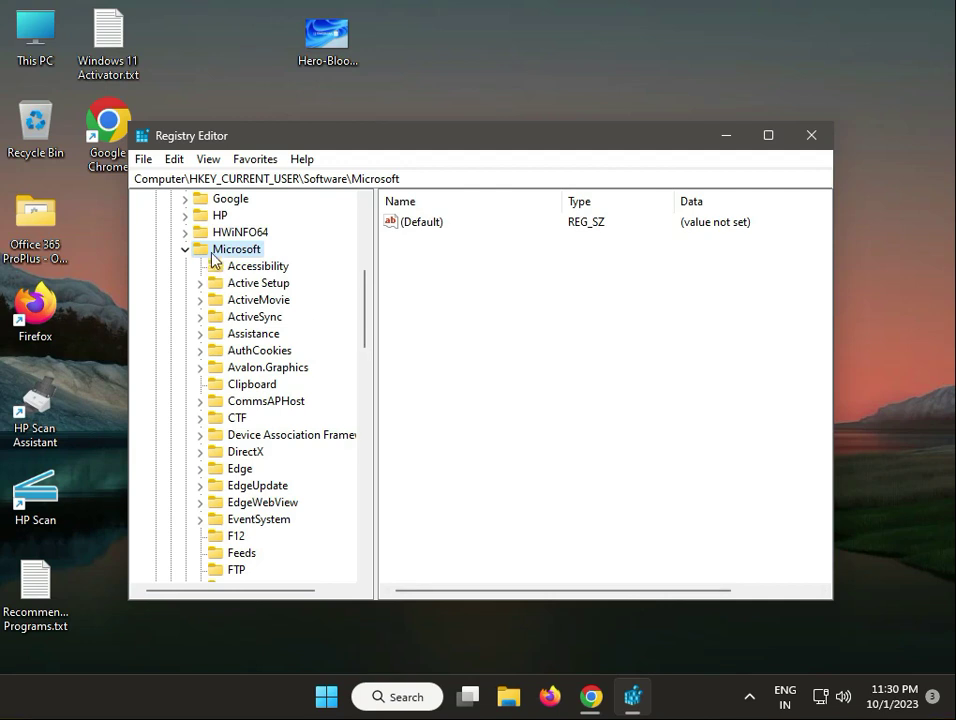
Create a DWORD (32-bit) value named MultipleInvokePromtMinimum in the Microsoft key.
click(433, 345)
right_click(433, 345)
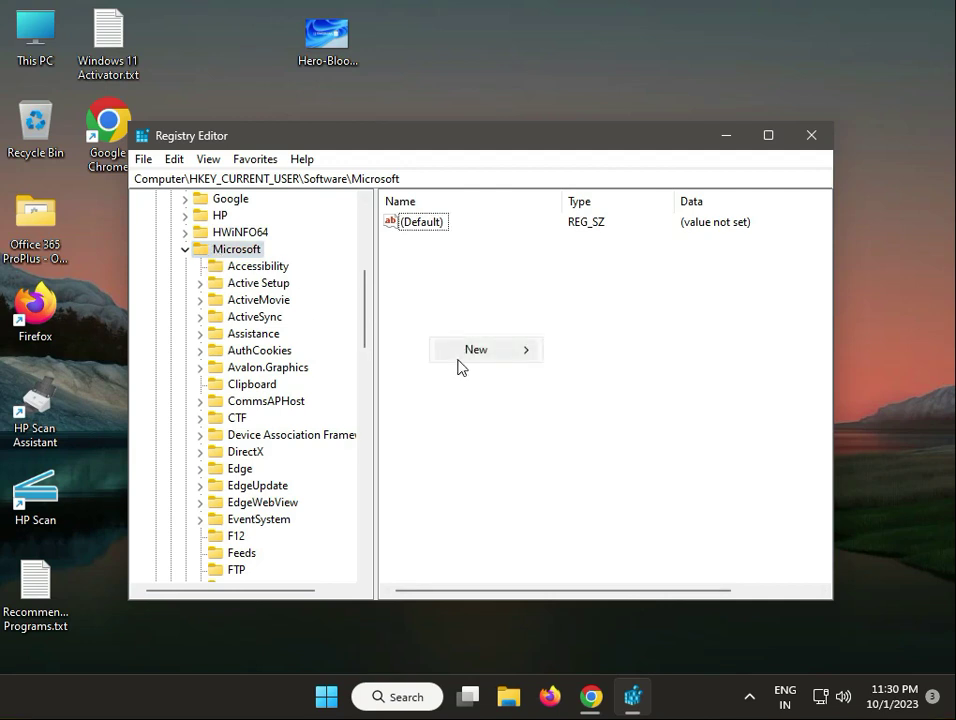
mouse_move(472, 358)
click(580, 420)
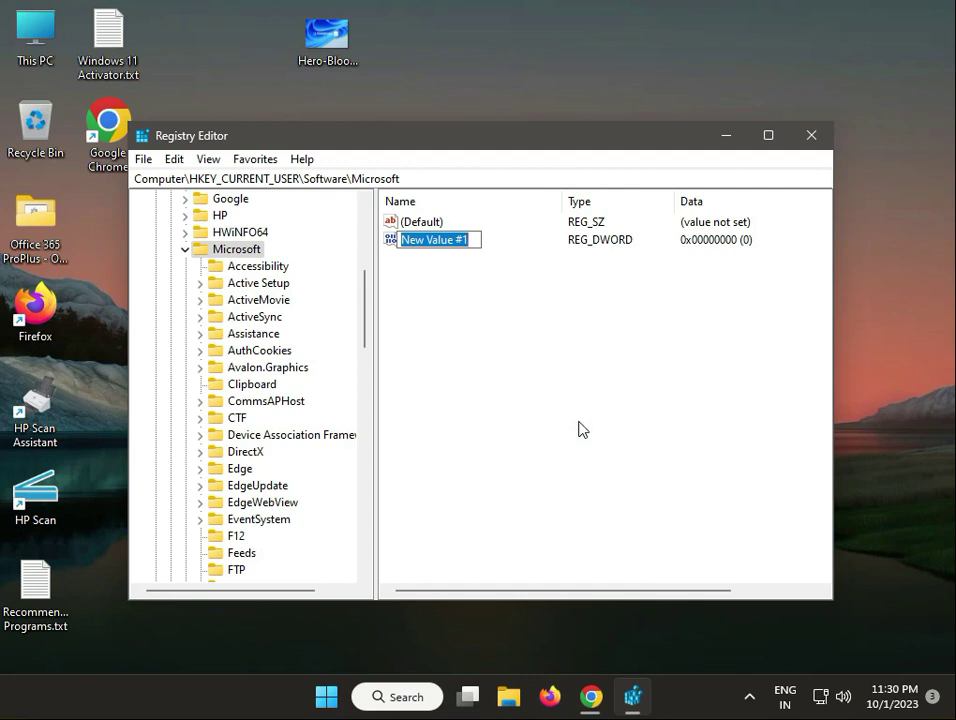
text(Multiple)
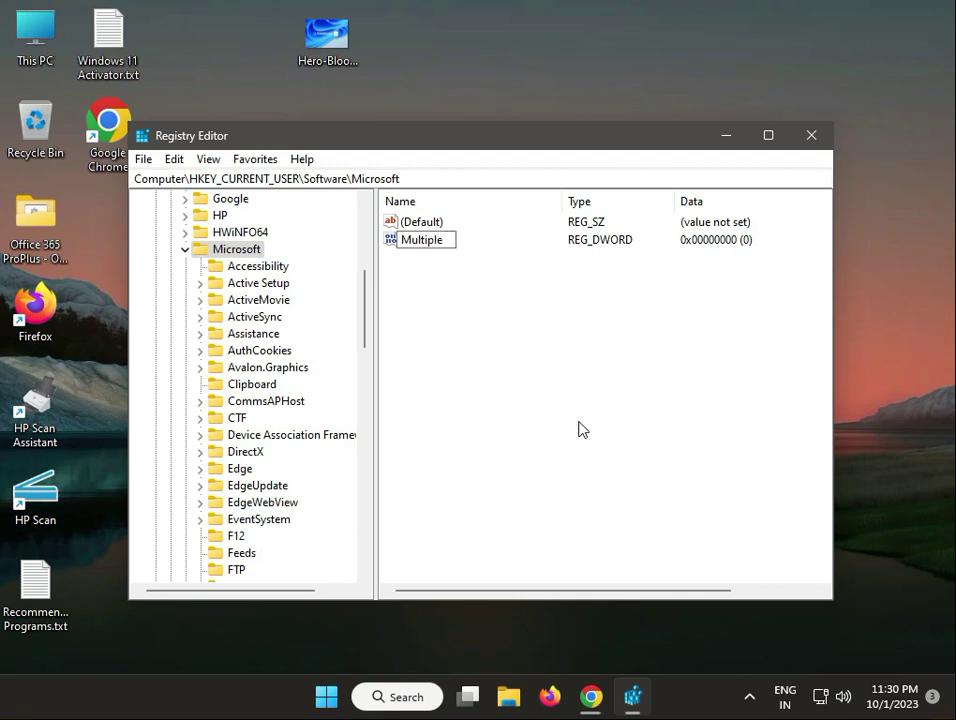
text(l)
text(nvokePro)
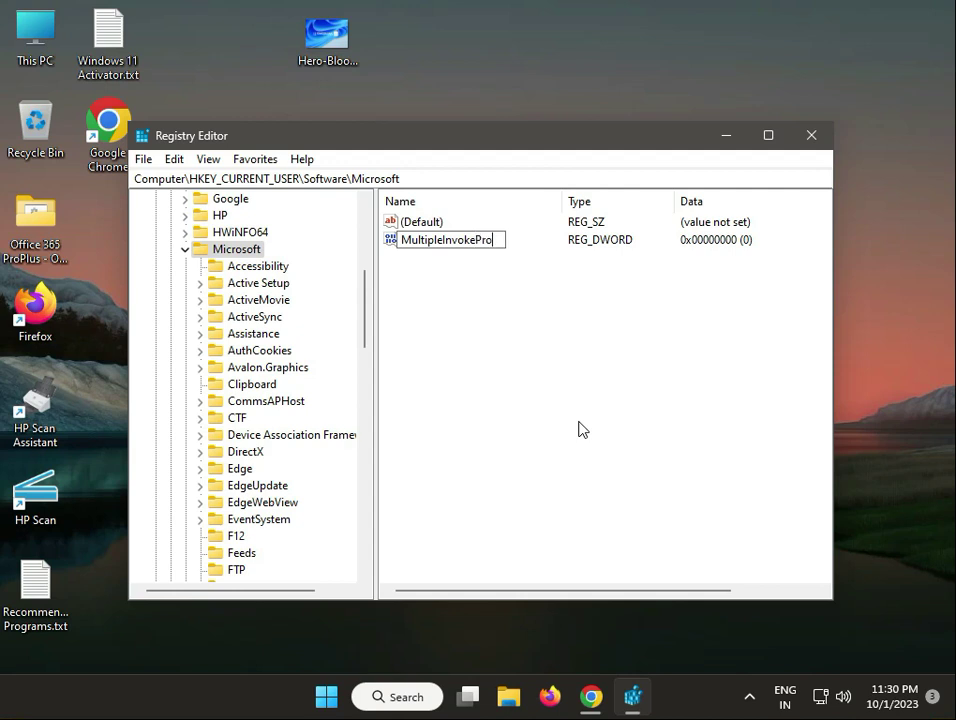
text(m)
text(tMinimum)
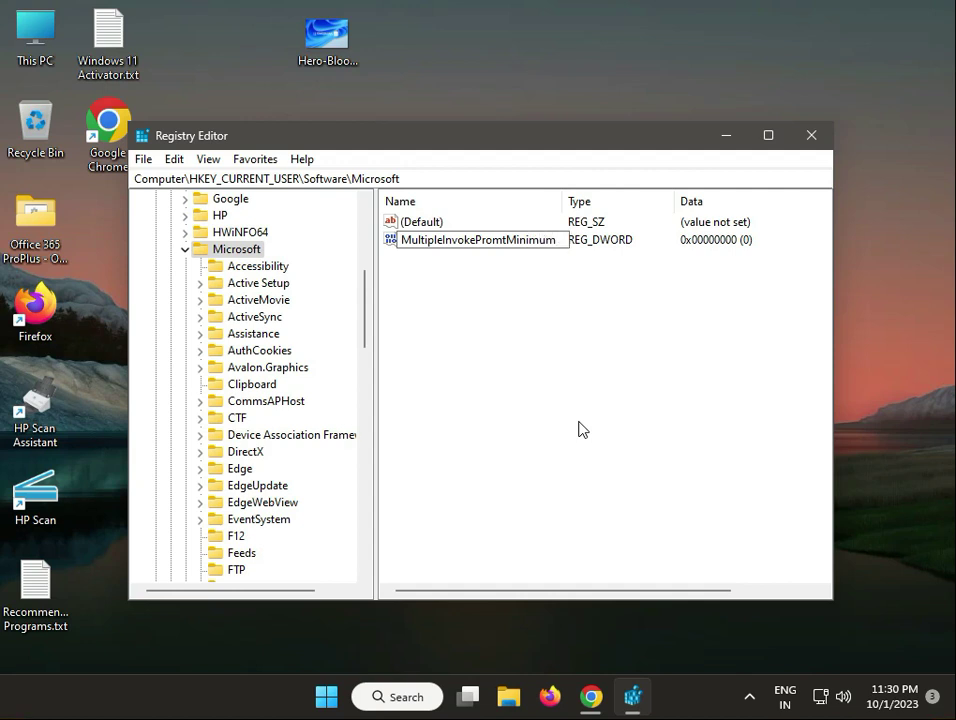
key(Return)
Set the value data of MultipleInvokePromtMinimum to 16 in hexadecimal and close the Registry Editor.
click(475, 234)
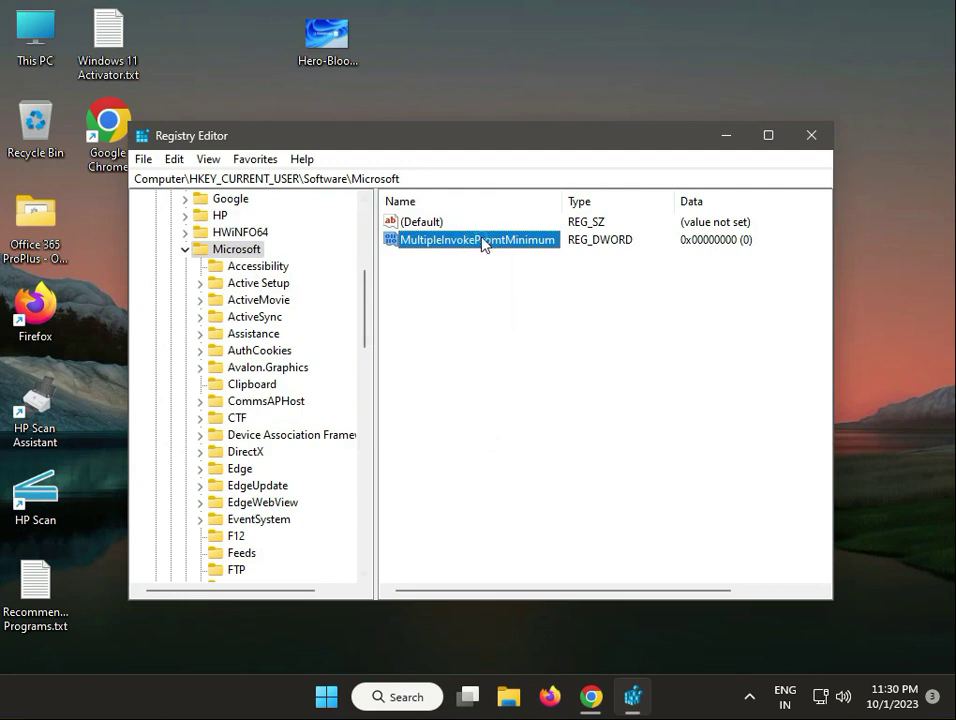
double_click(481, 240)
click(243, 314)
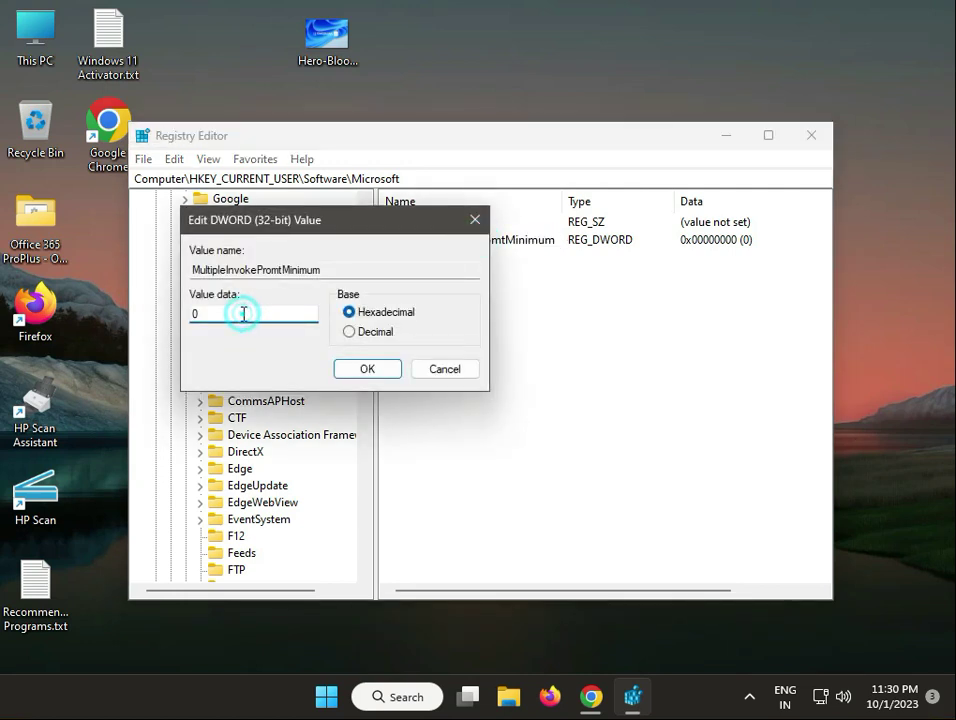
key(BackSpace)
text(16)
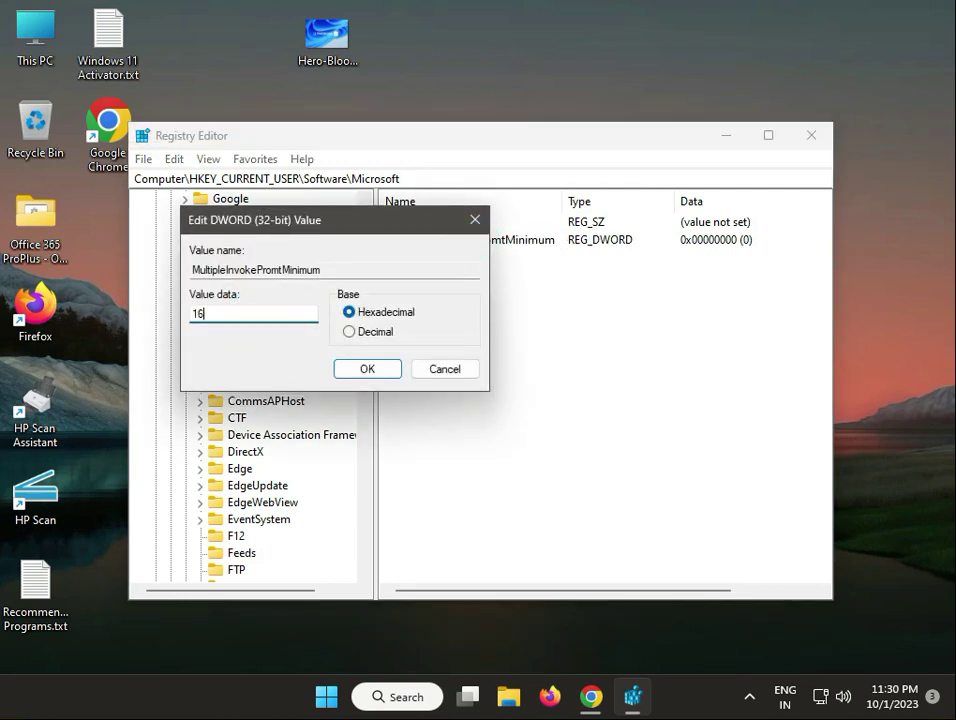
click(364, 369)
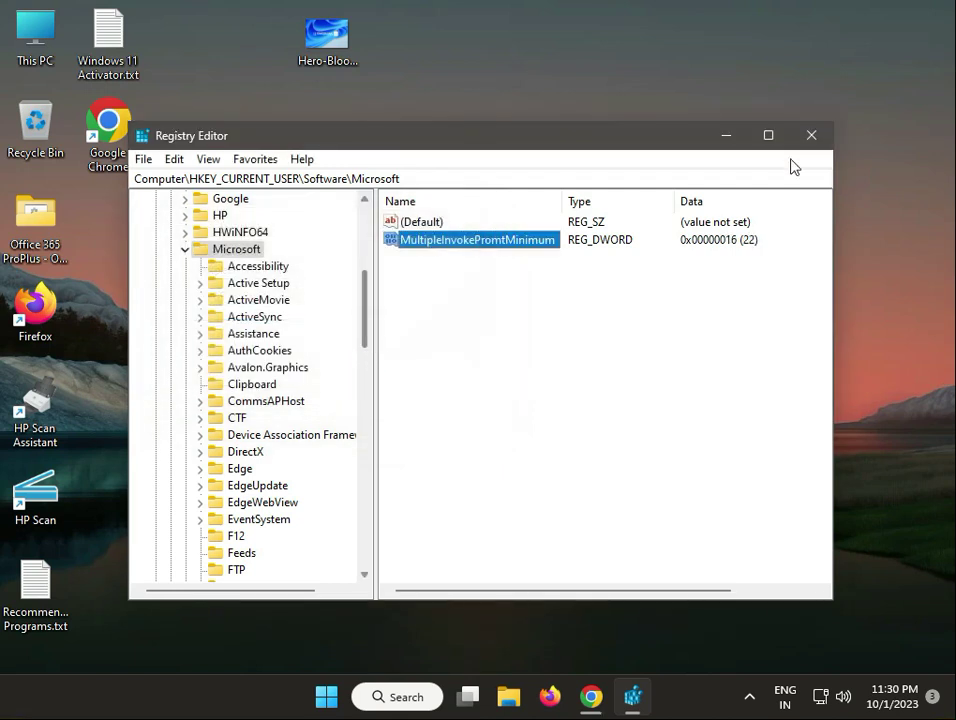
click(812, 134)
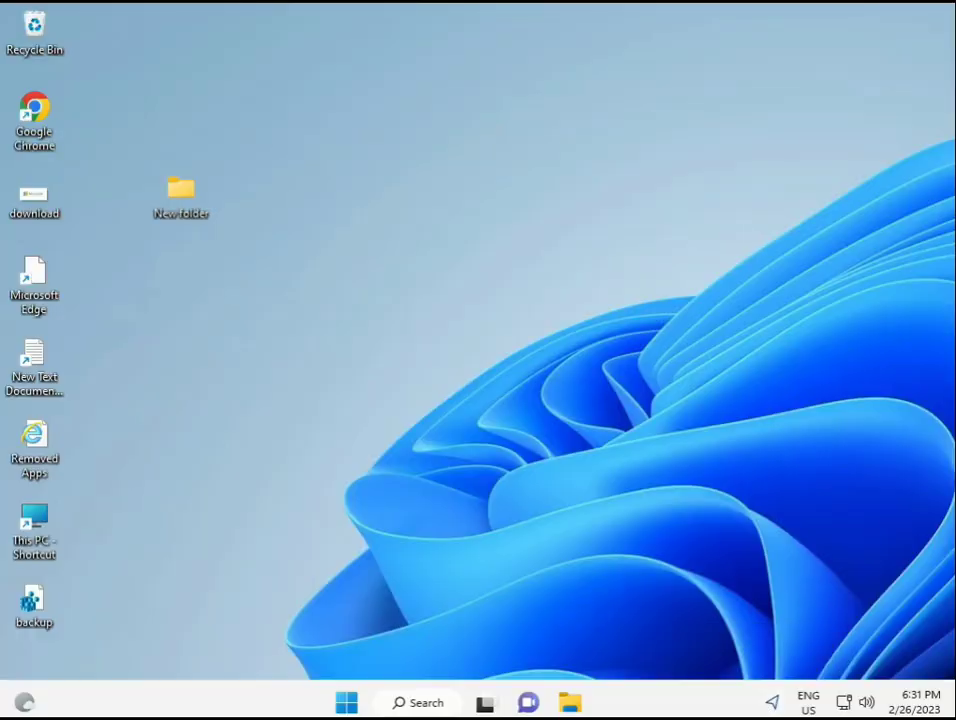
Search Windows for cmd, run Command Prompt as administrator and allow it to make changes to the device.
click(346, 702)
click(389, 708)
text(cmd)
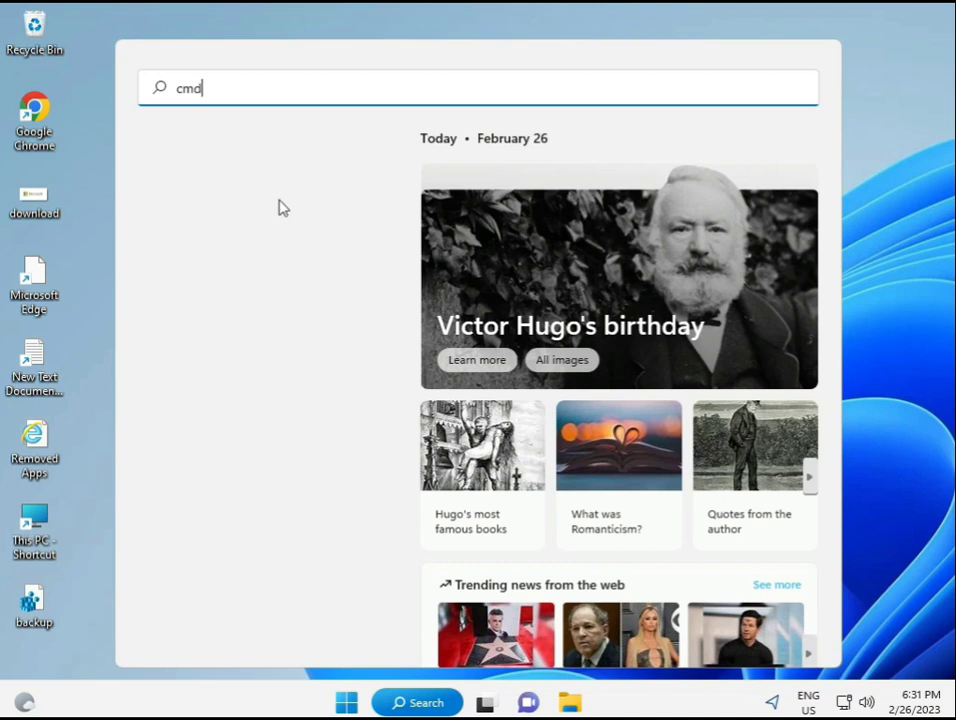
click(211, 236)
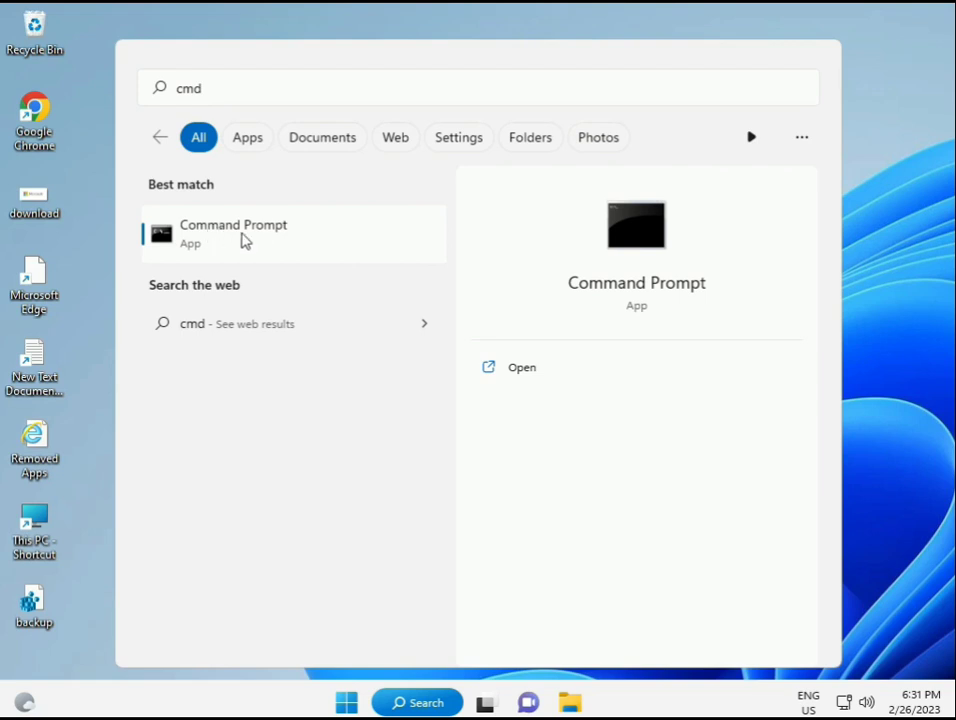
right_click(247, 241)
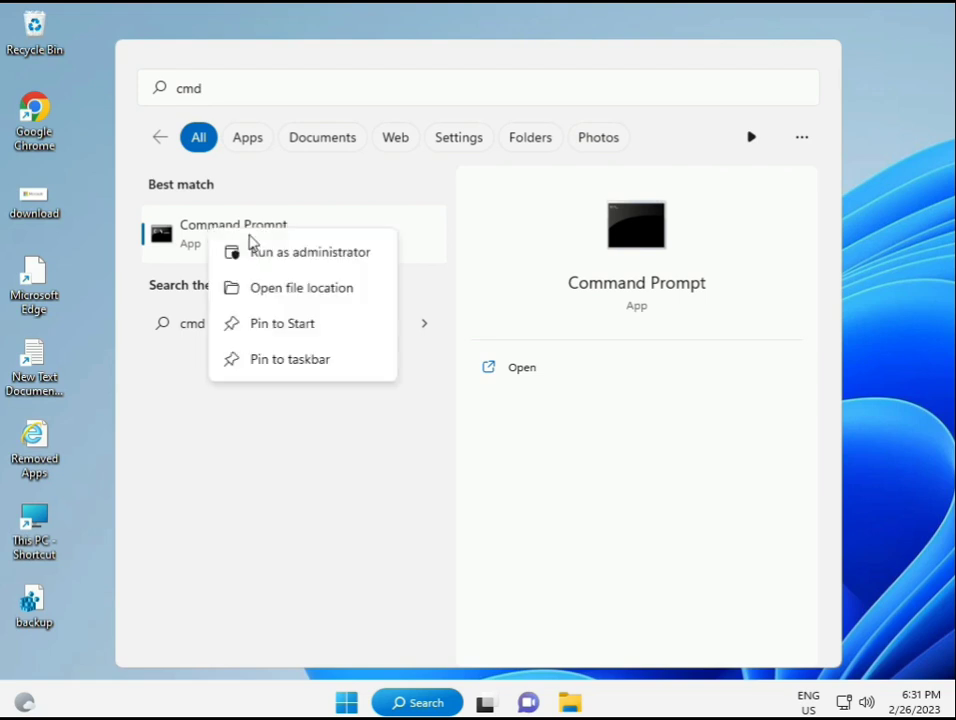
click(295, 259)
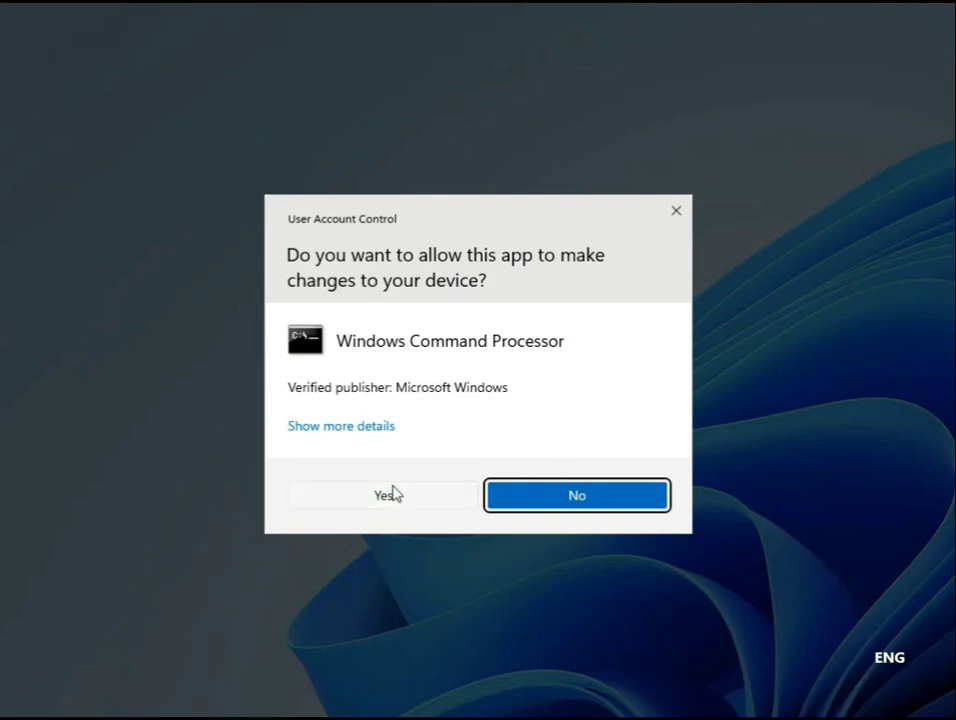
click(386, 495)
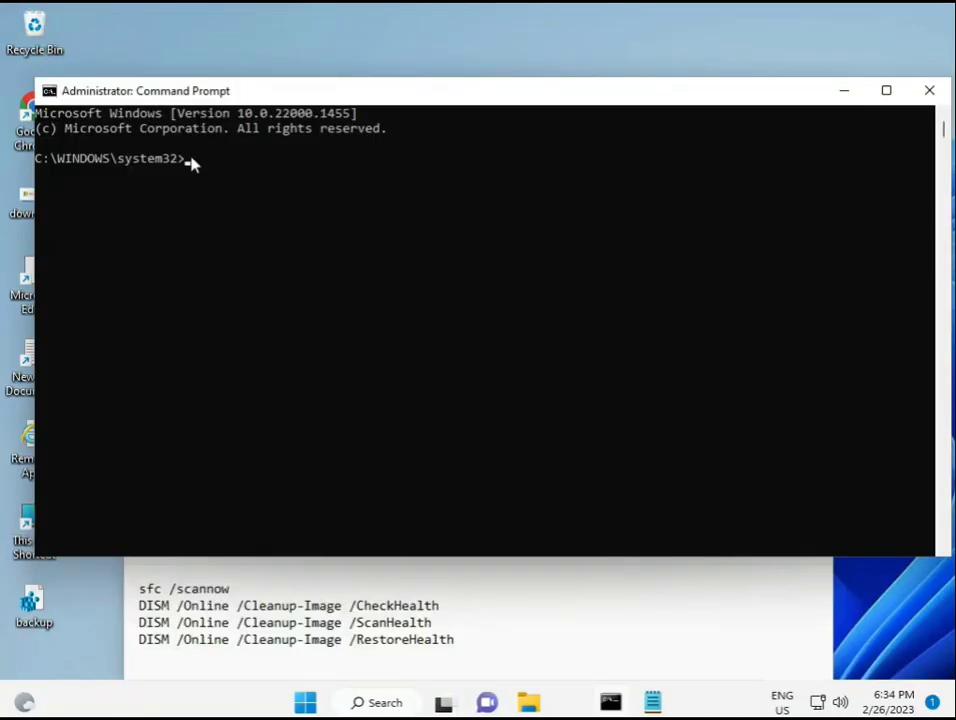
Run the system file check with the command sfc /scannow.
click(188, 160)
text(sca)
key(BackSpace)
key(BackSpace)
key(BackSpace)
text(sfc /scannow)
key(Return)
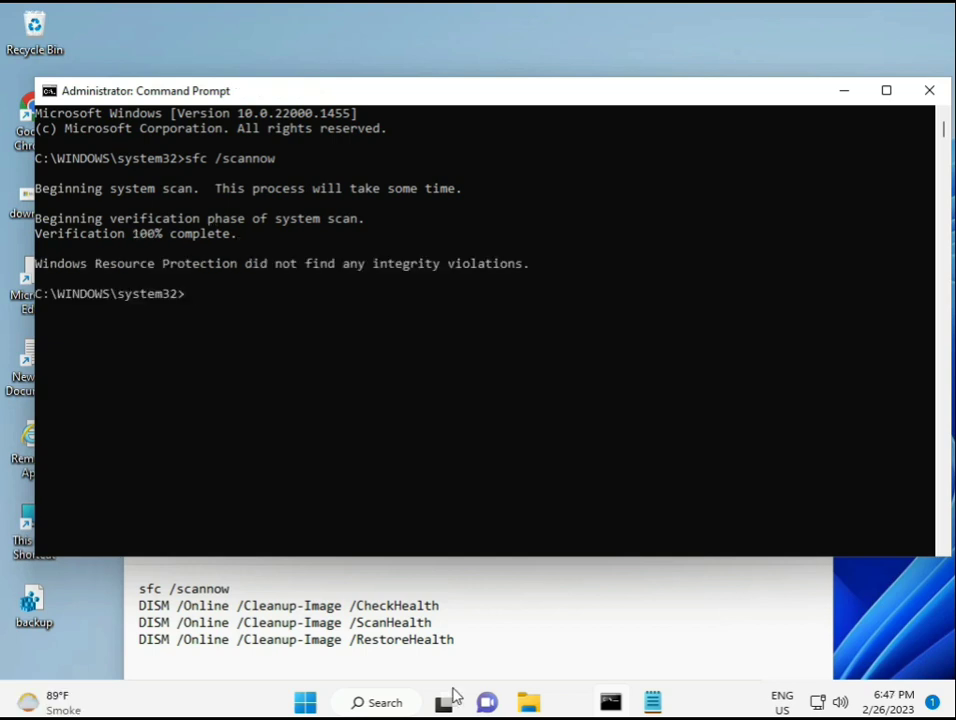
Copy DISM /Online /Cleanup-Image /CheckHealth from the Notepad document and run it in Command Prompt.
drag(139, 605, 448, 606)
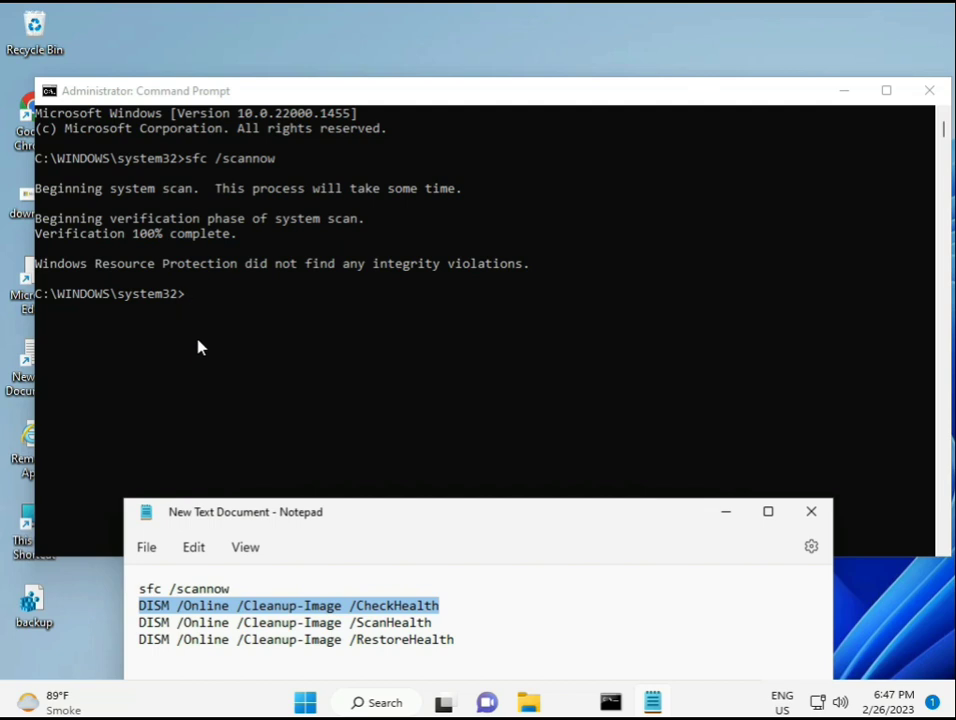
right_click(252, 606)
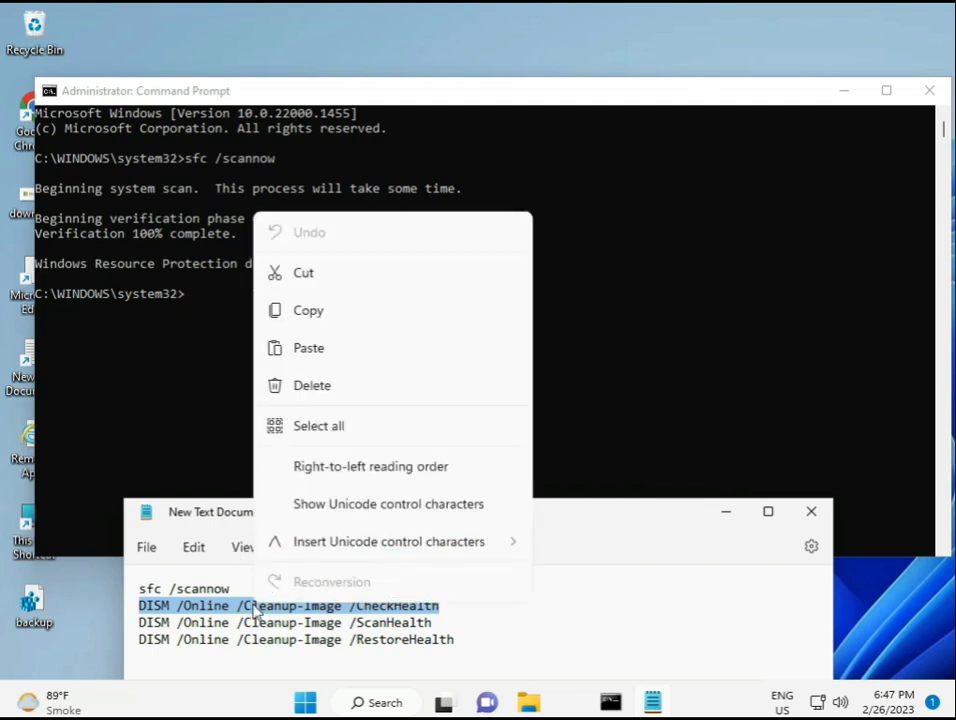
click(300, 322)
click(188, 299)
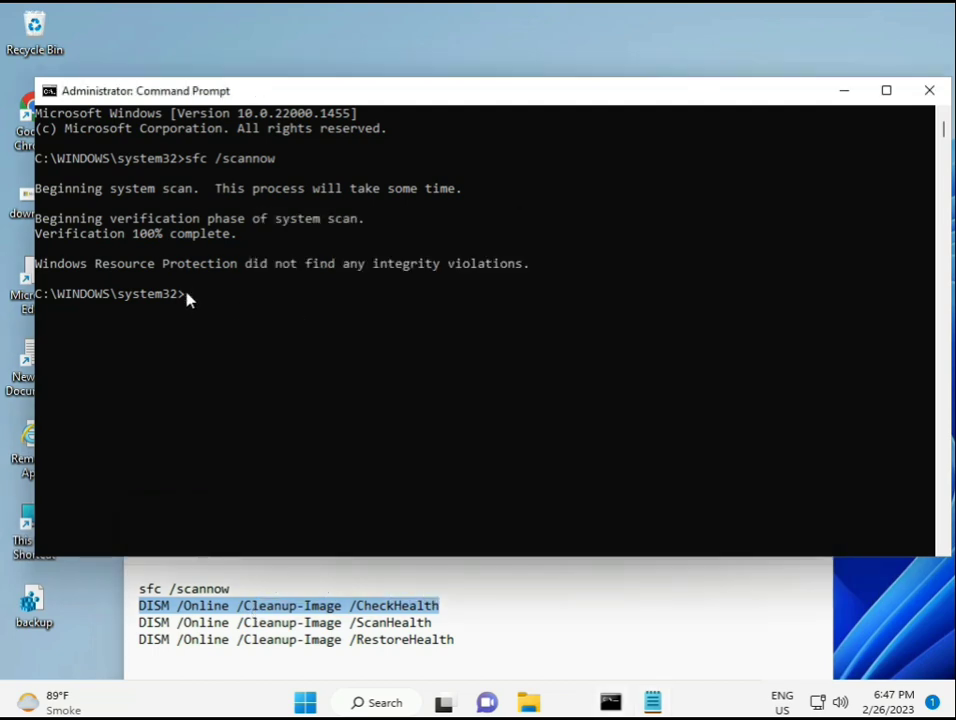
right_click(76, 93)
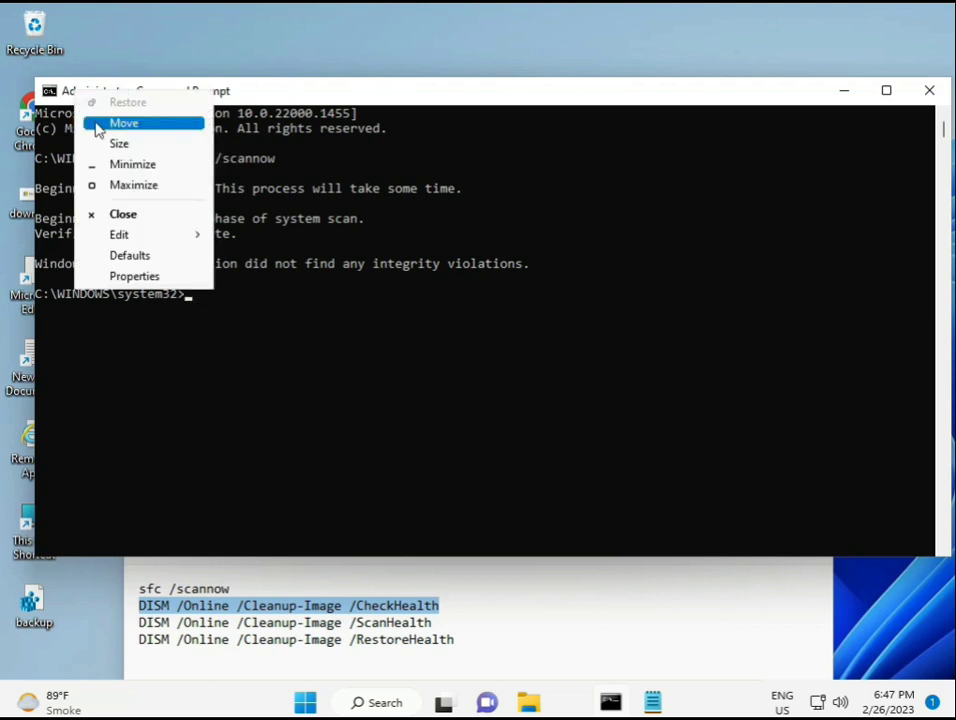
mouse_move(160, 235)
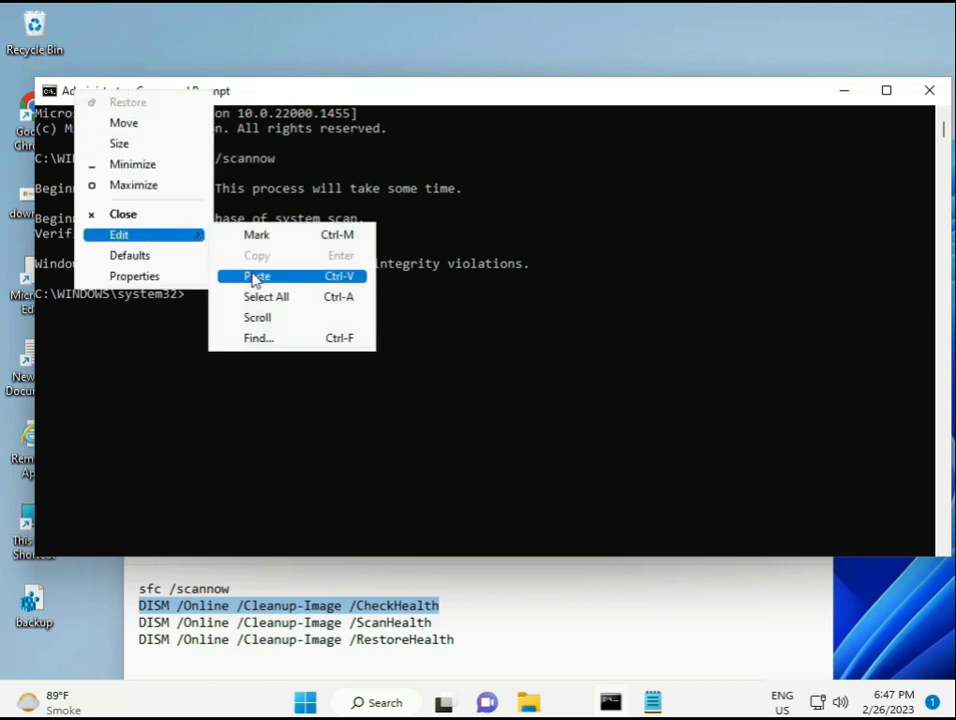
click(252, 278)
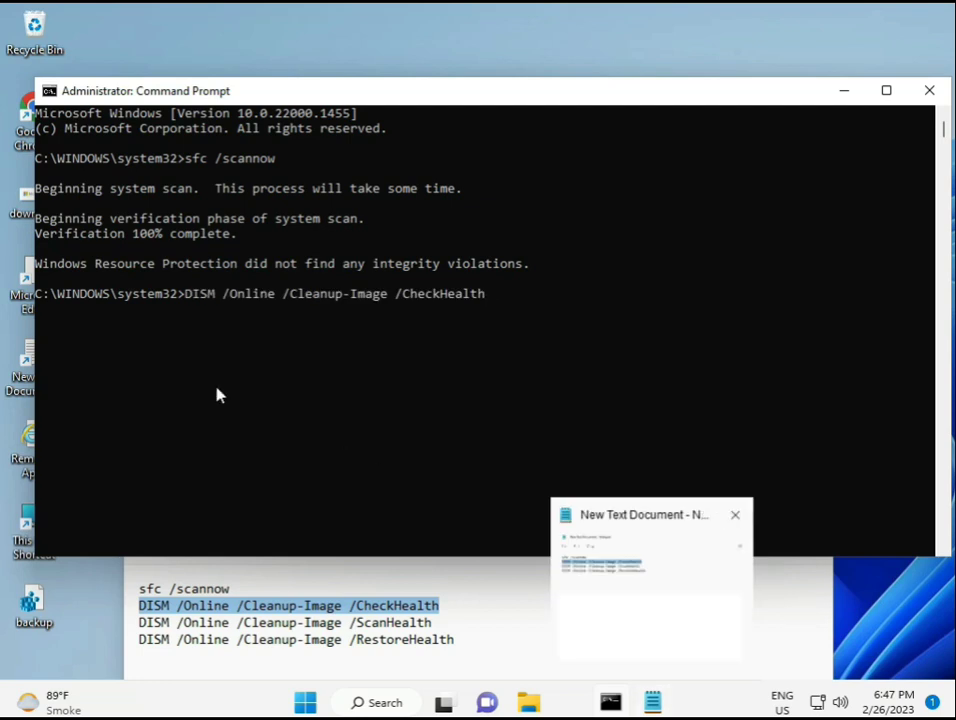
click(189, 296)
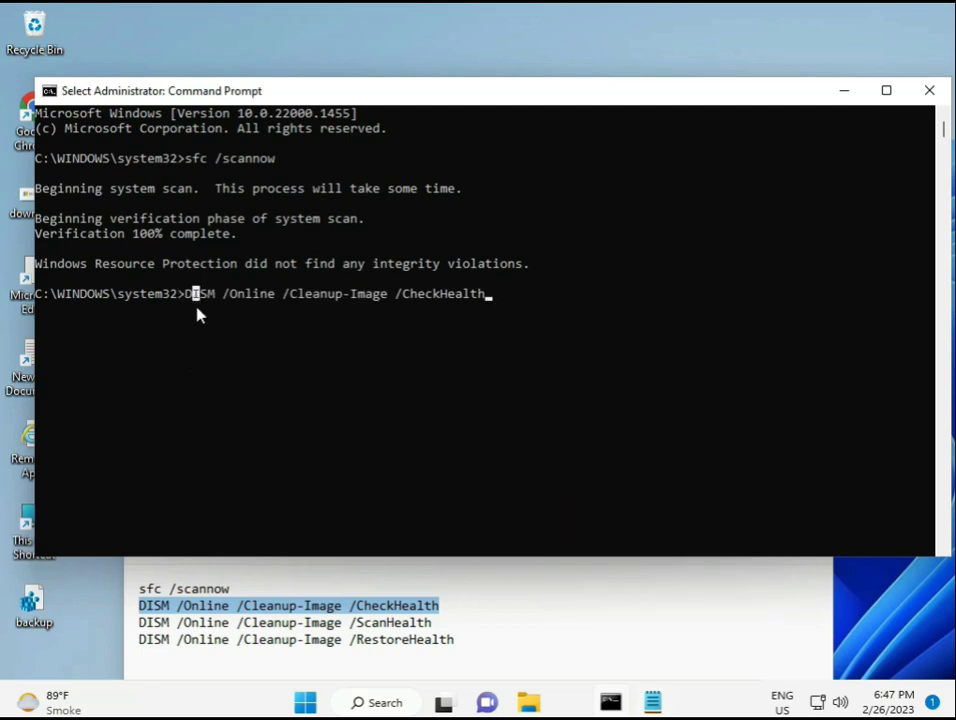
key(Escape)
key(Return)
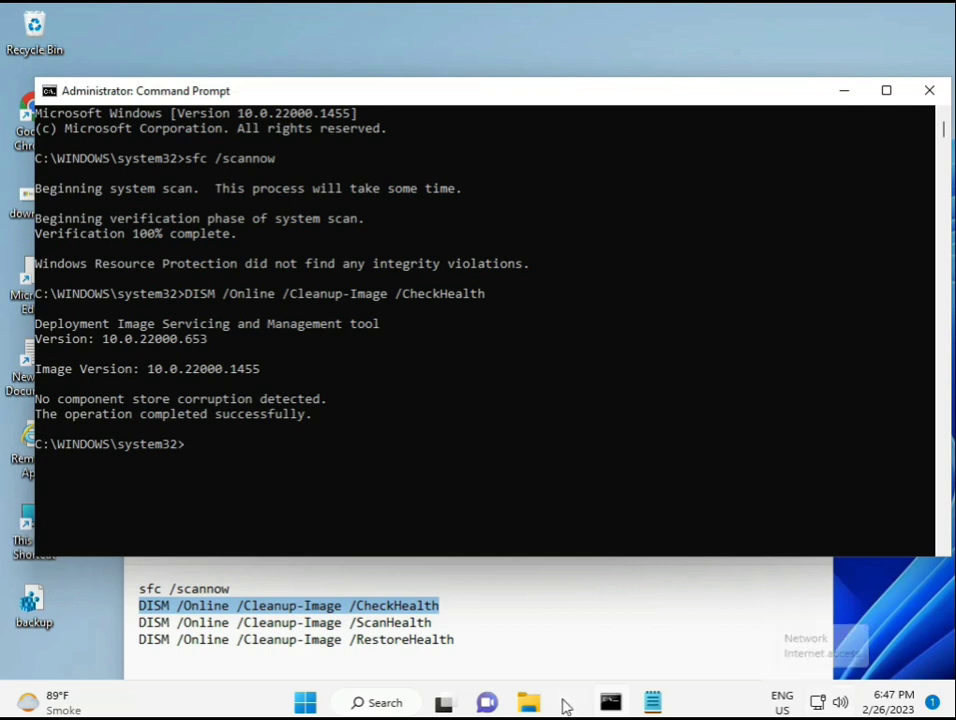
Copy DISM /Online /Cleanup-Image /ScanHealth from the Notepad document and run it in Command Prompt.
click(139, 622)
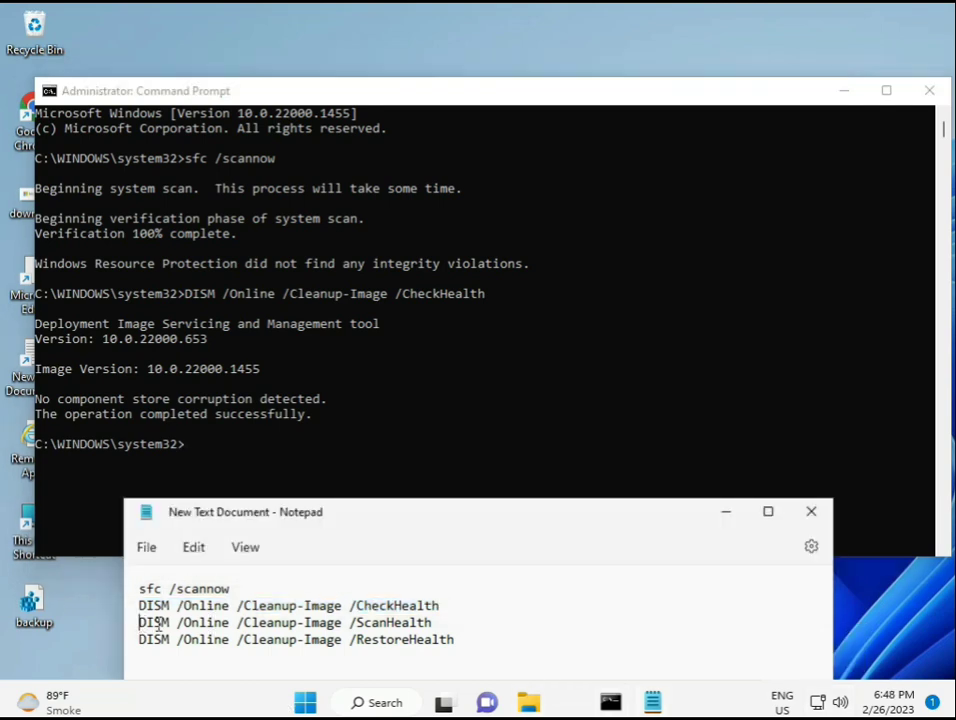
shift+click(455, 623)
key(super+c)
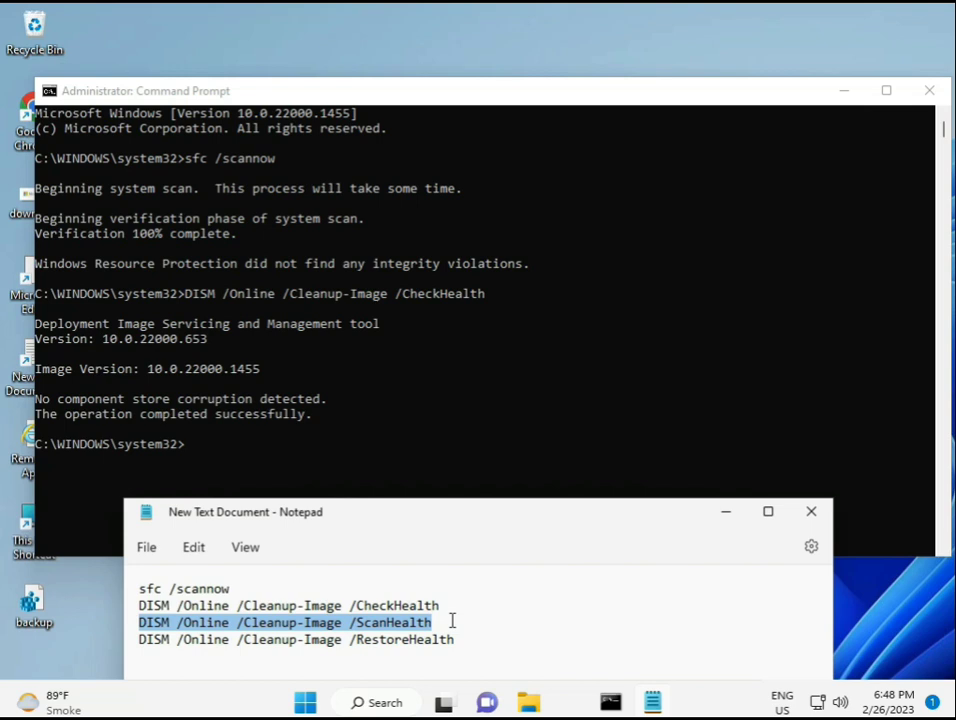
right_click(424, 625)
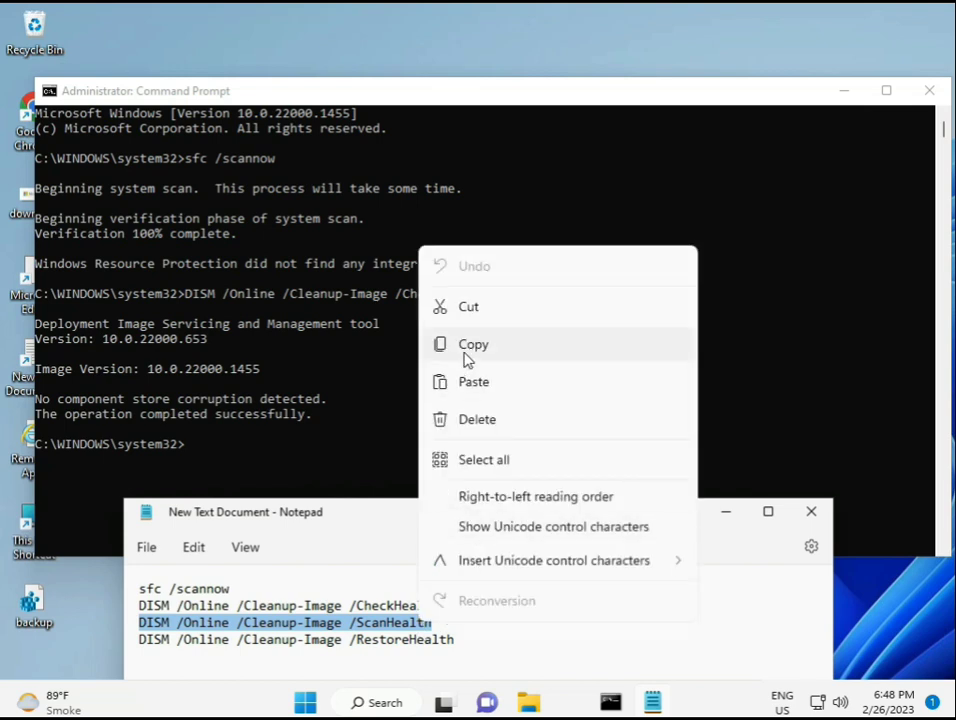
click(466, 357)
click(224, 459)
click(192, 450)
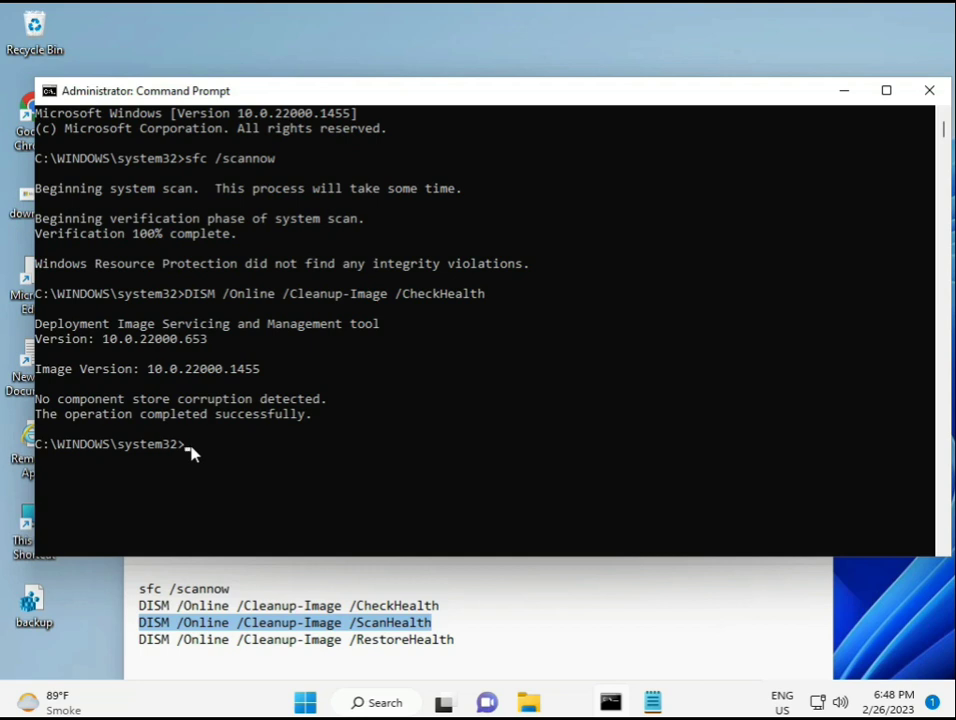
right_click(192, 450)
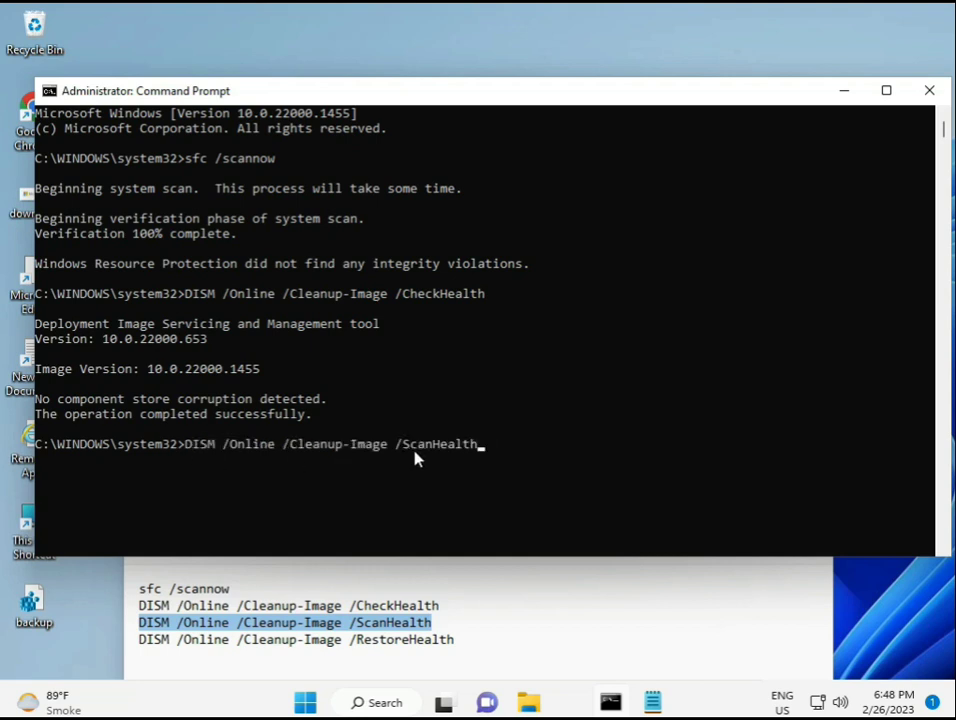
key(Return)
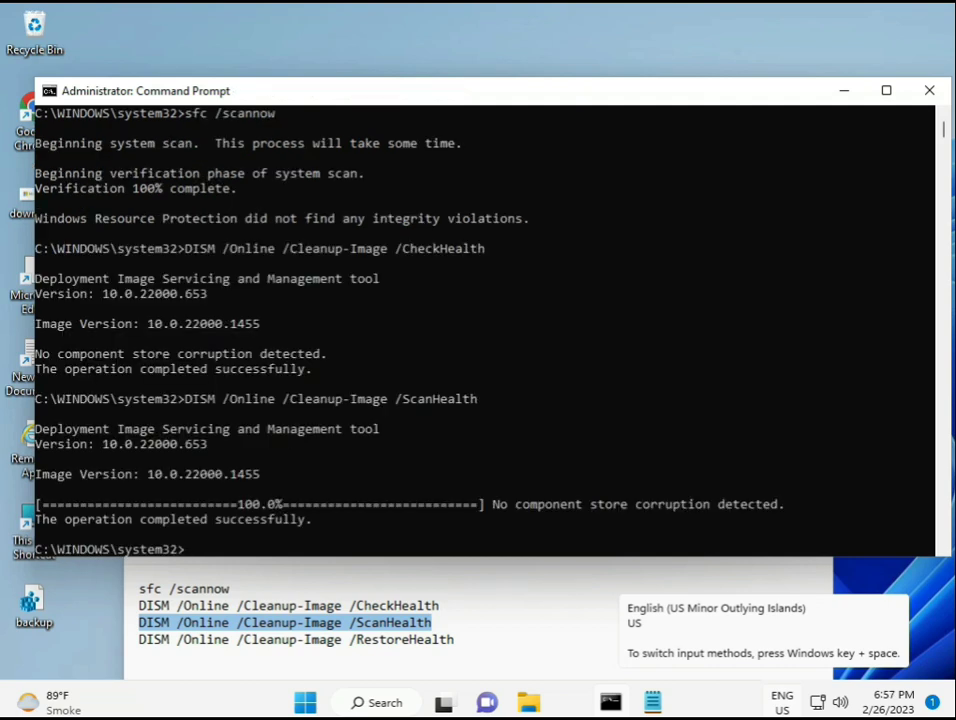
Copy DISM /Online /Cleanup-Image /RestoreHealth from the Notepad document and paste it at the Command Prompt.
drag(208, 521, 313, 527)
click(224, 636)
triple_click(226, 645)
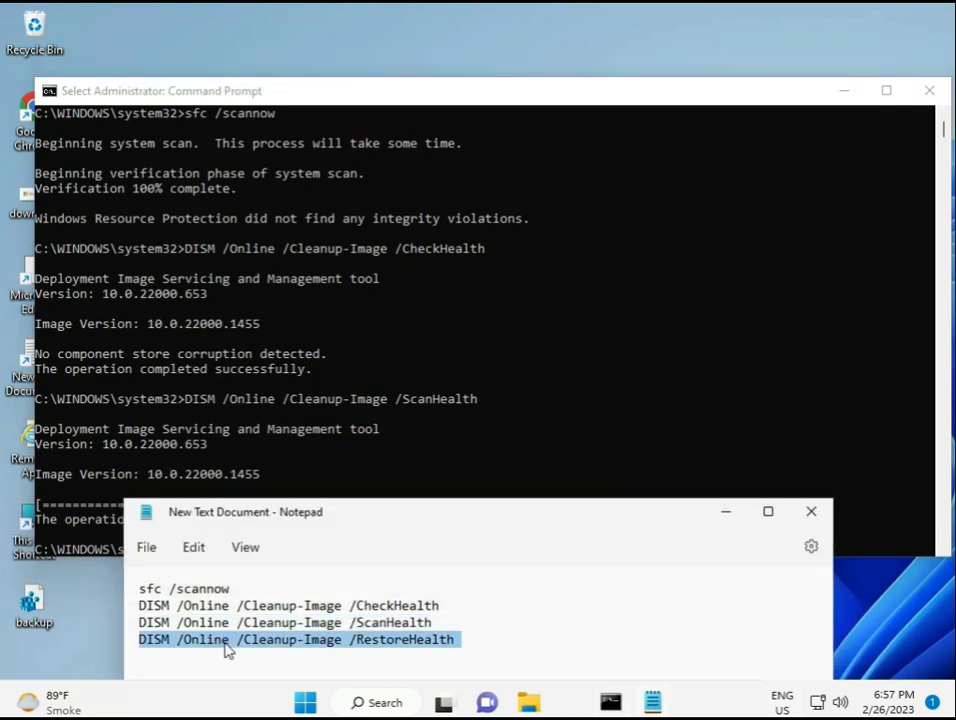
right_click(226, 645)
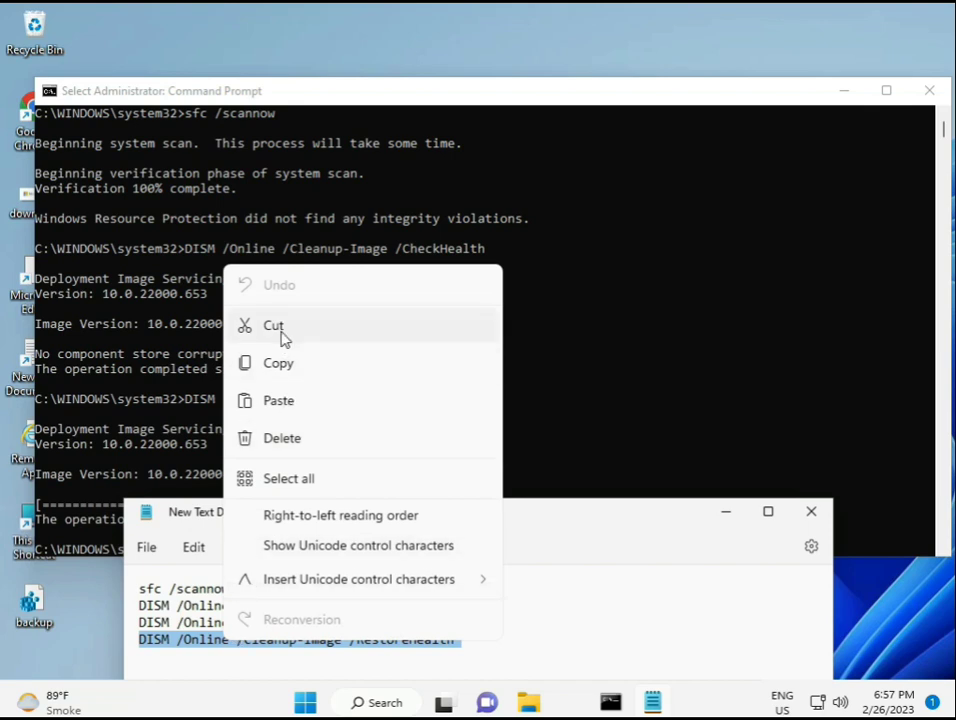
click(284, 365)
click(208, 497)
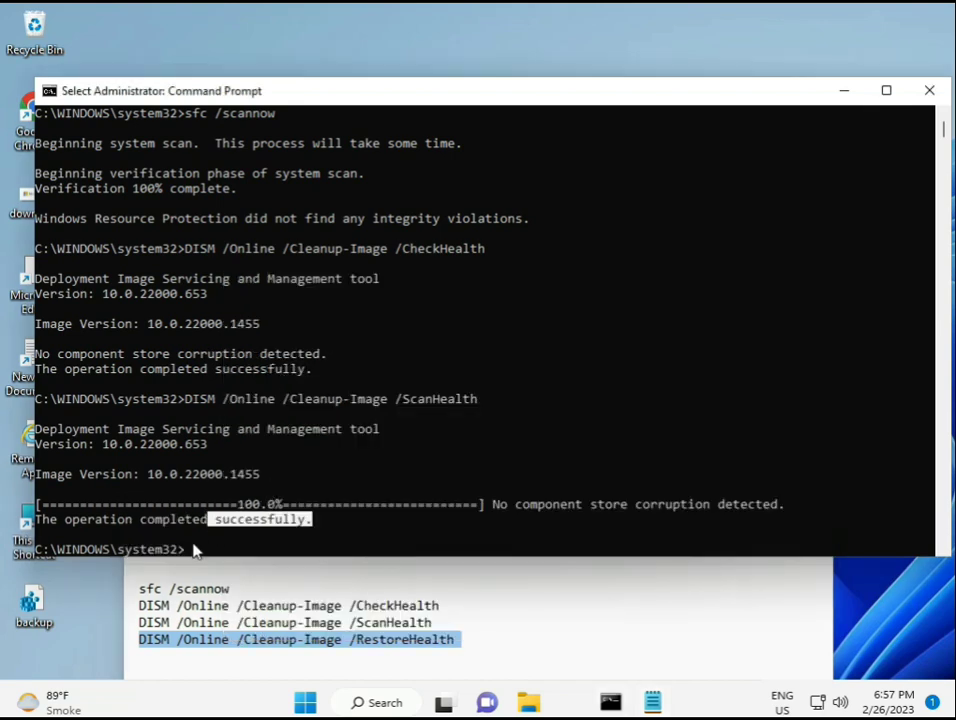
click(188, 553)
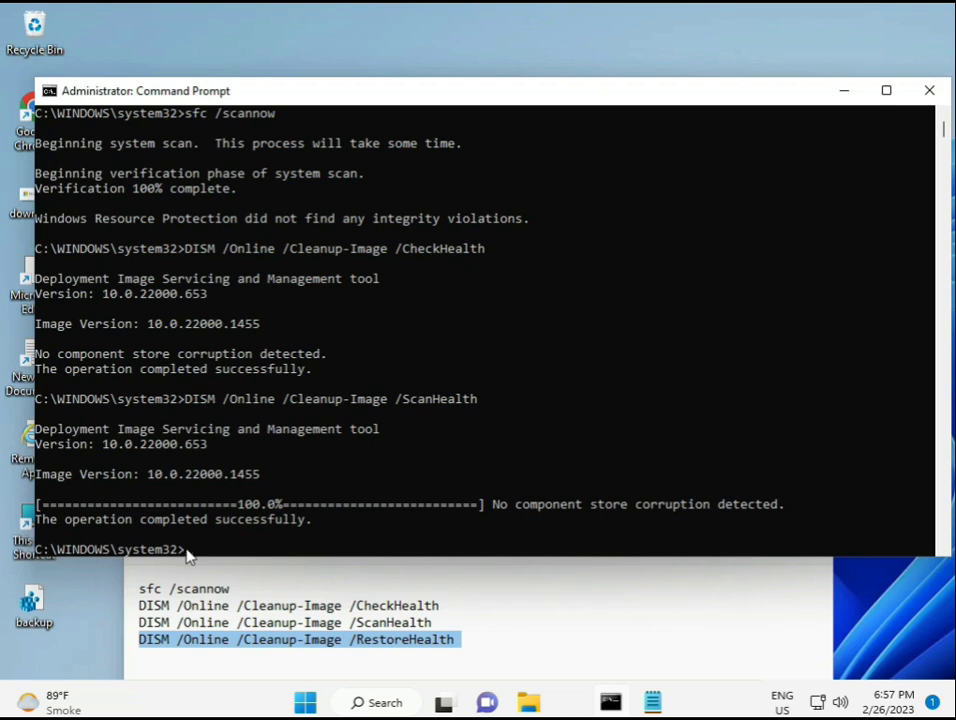
click(188, 553)
click(188, 553)
right_click(188, 553)
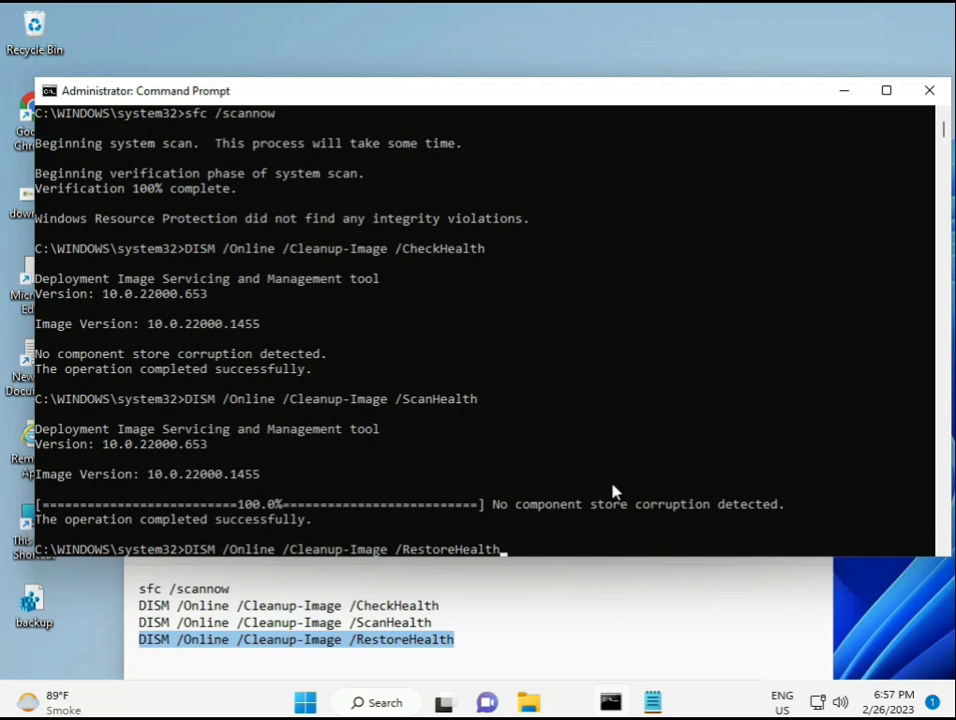
Run the pasted DISM RestoreHealth command to repair the Windows image.
scroll(583, 453, down, 5)
scroll(583, 453, down, 4)
scroll(561, 470, up, 9)
scroll(945, 140, down, 10)
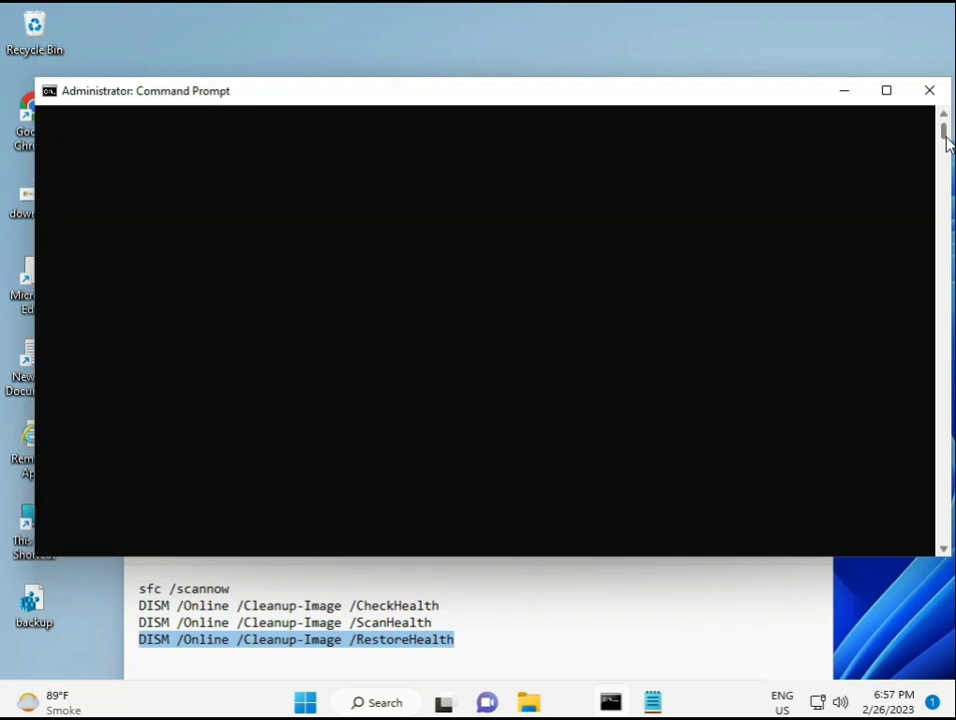
scroll(945, 140, up, 5)
click(188, 280)
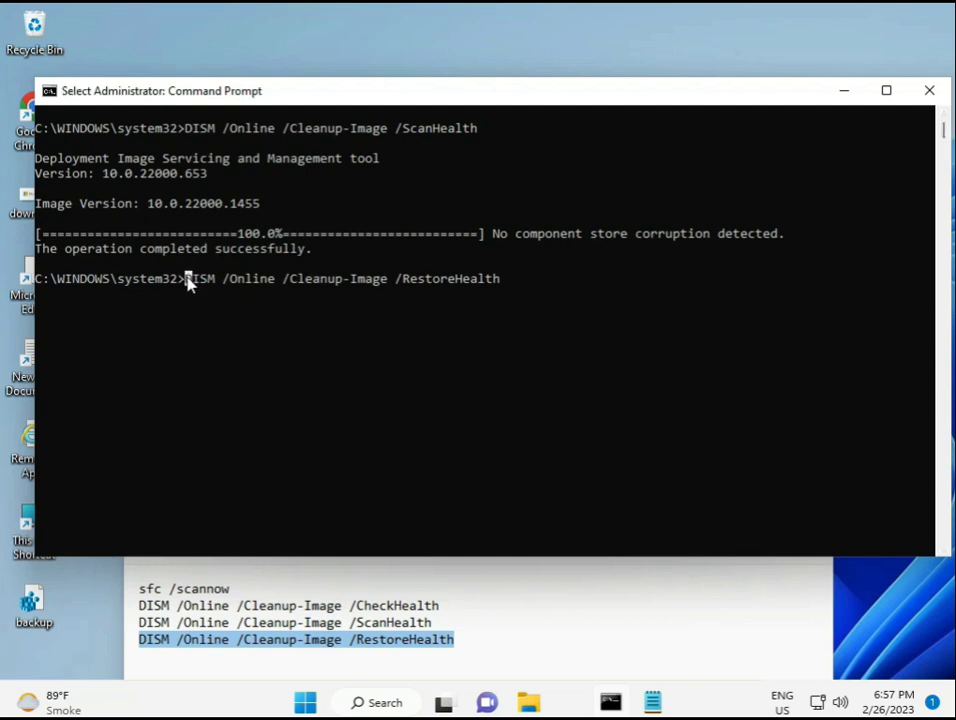
key(Escape)
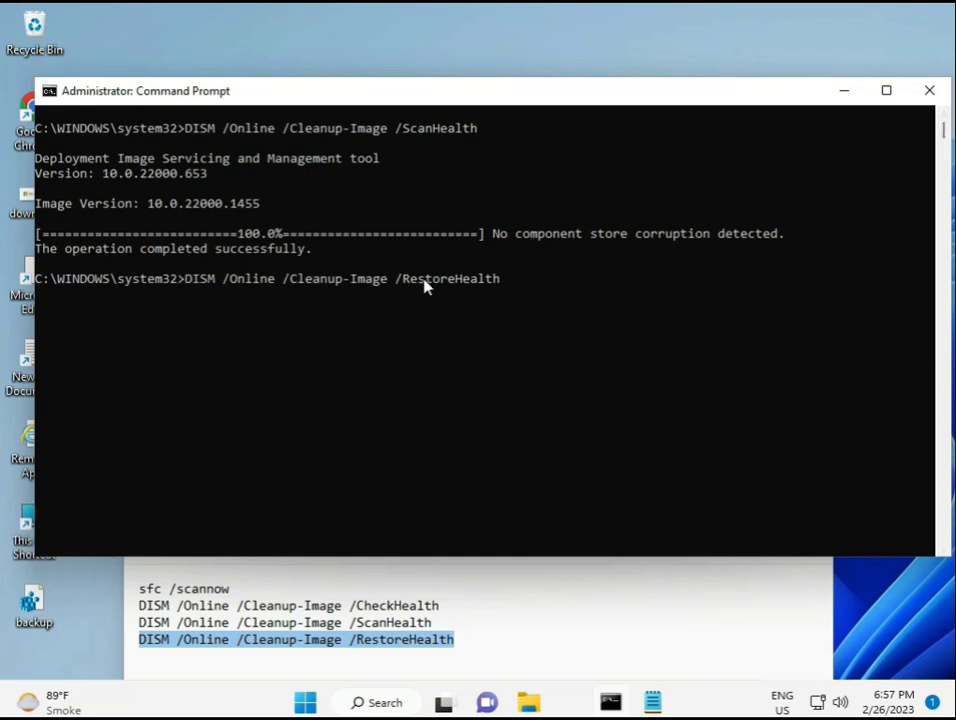
key(Return)
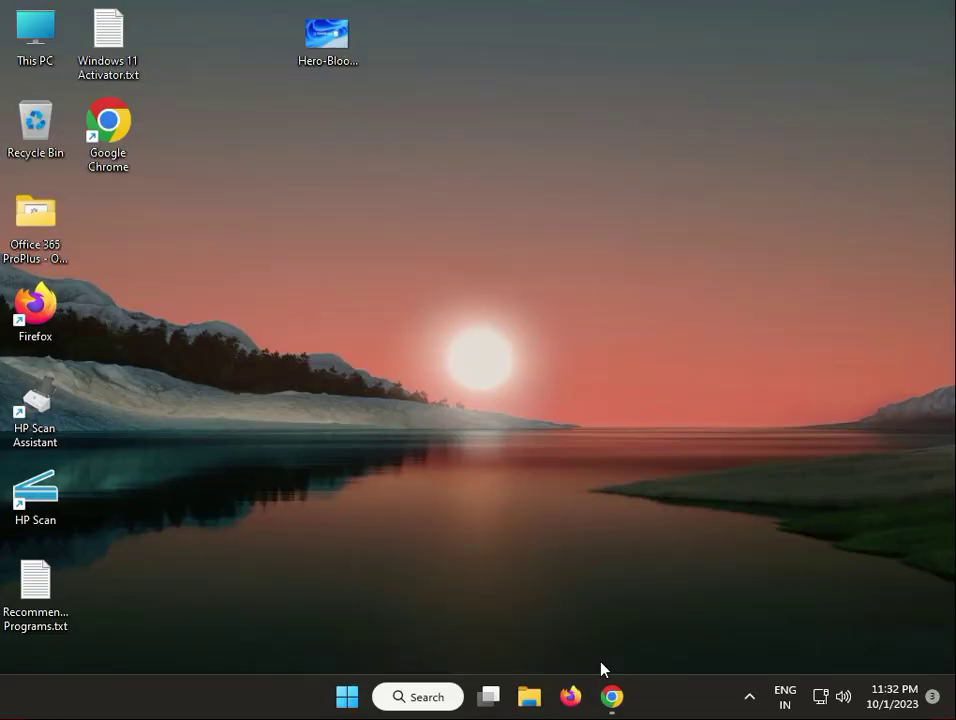
Open the Windows Update page in Settings and check the available cumulative update and its installation status.
click(349, 700)
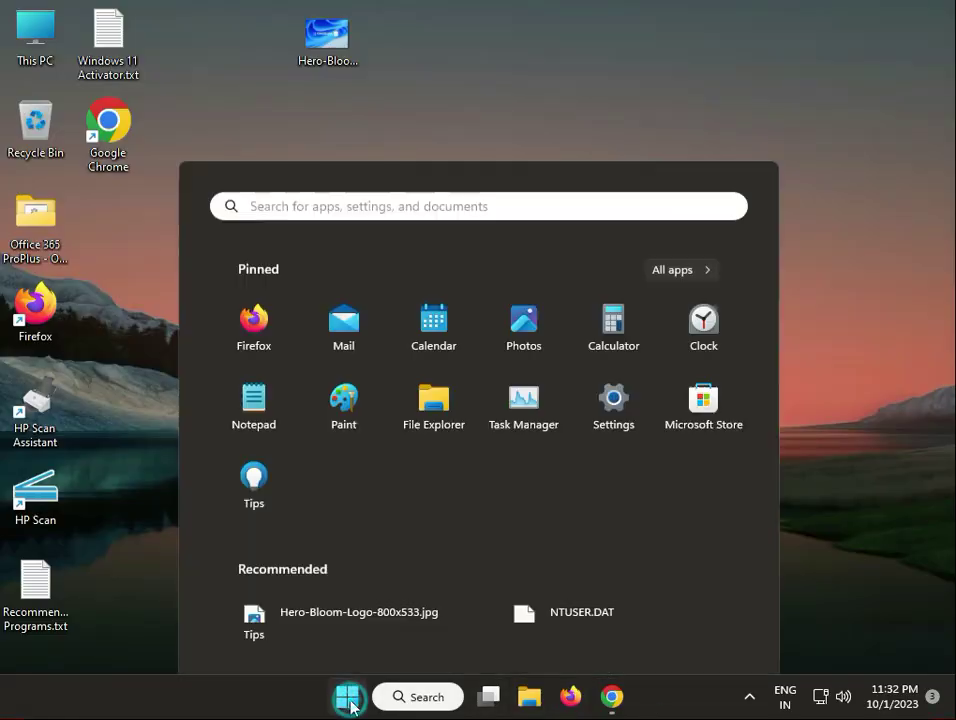
click(615, 283)
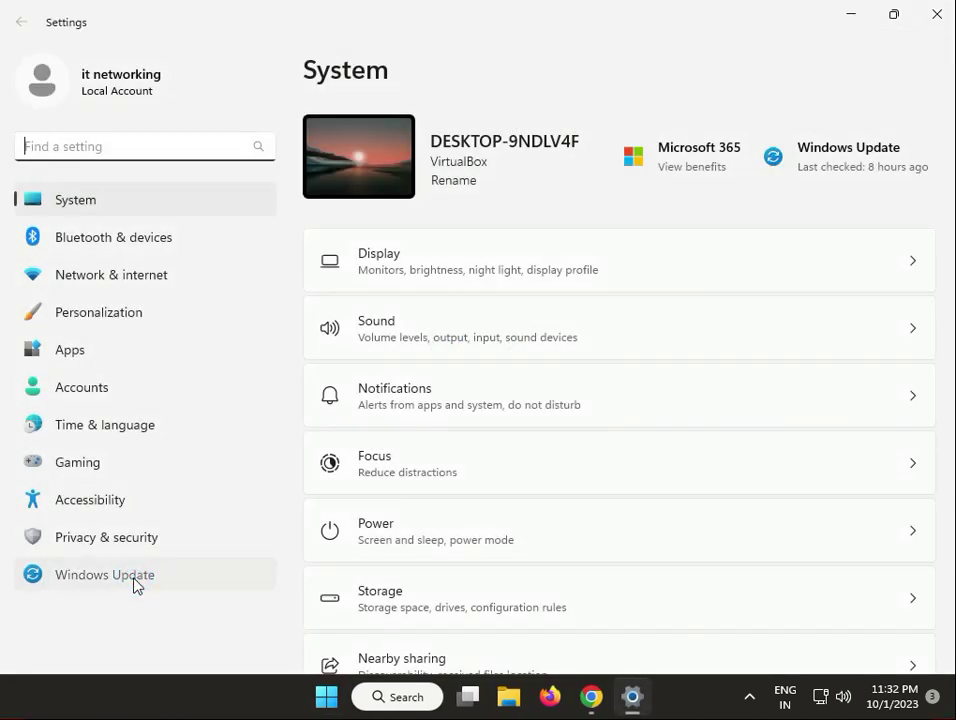
click(137, 586)
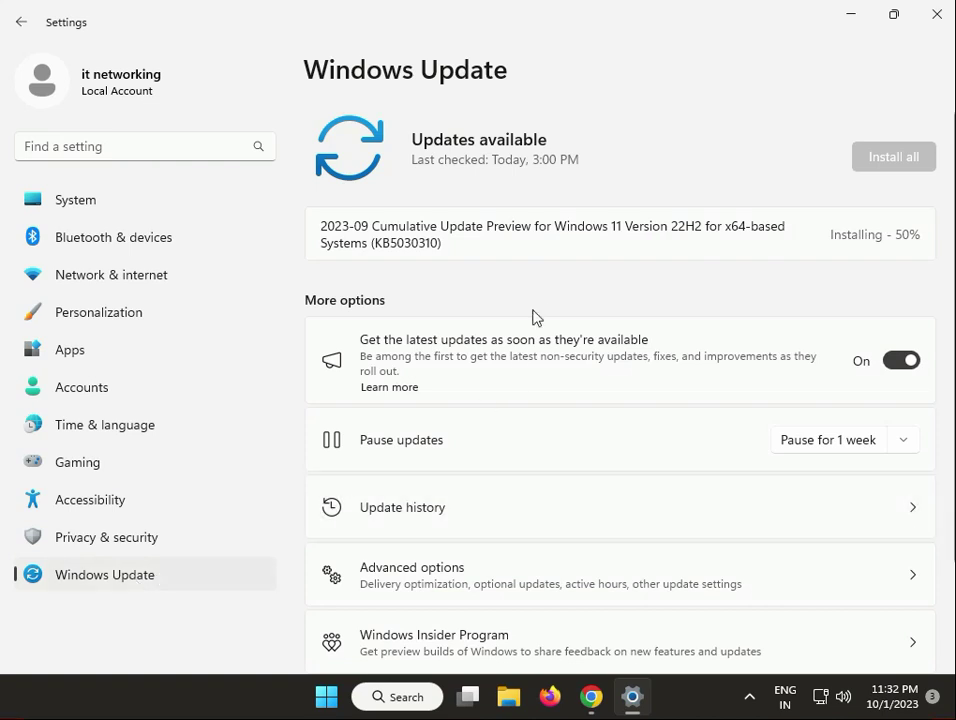
drag(441, 242, 375, 254)
click(374, 255)
drag(446, 243, 349, 235)
click(329, 235)
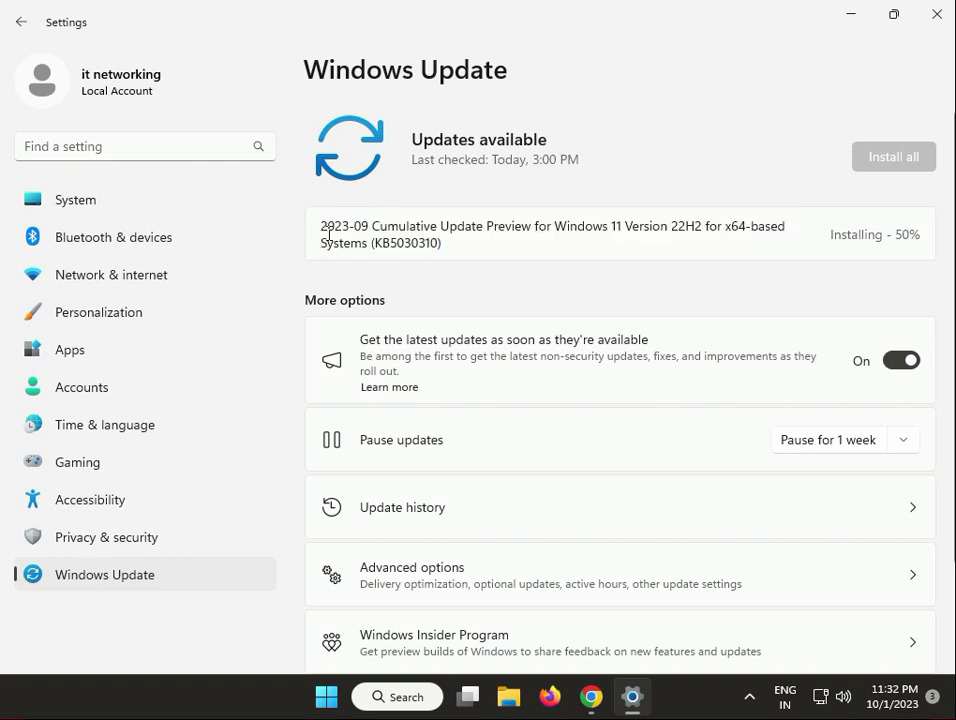